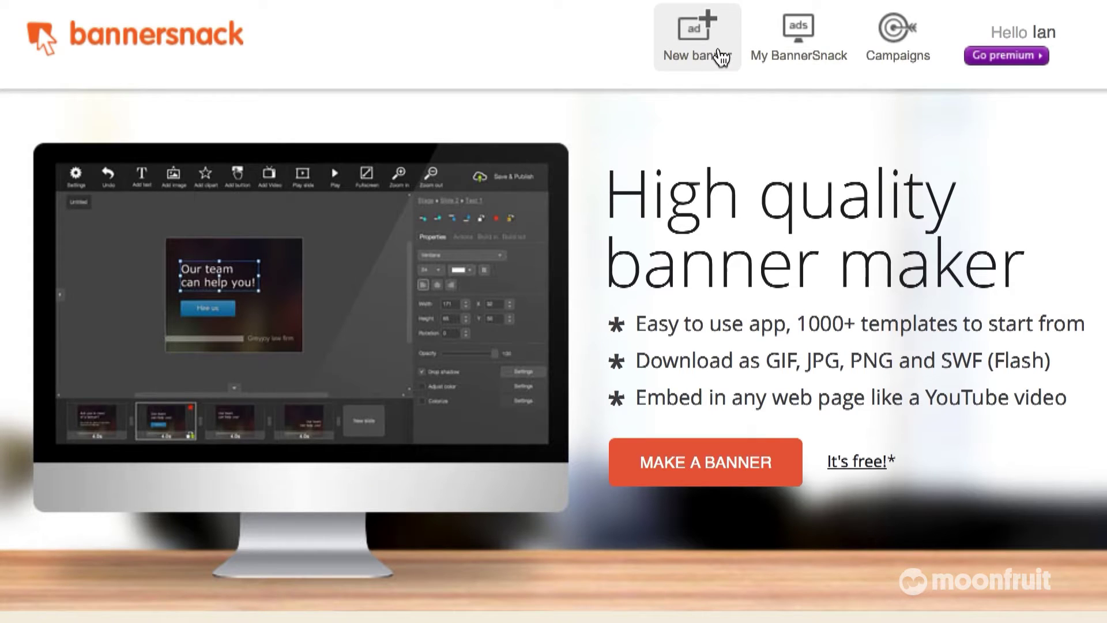
- Start a new banner, compare size presets, and settle on Square 250 x 250 animated templates
click(721, 57)
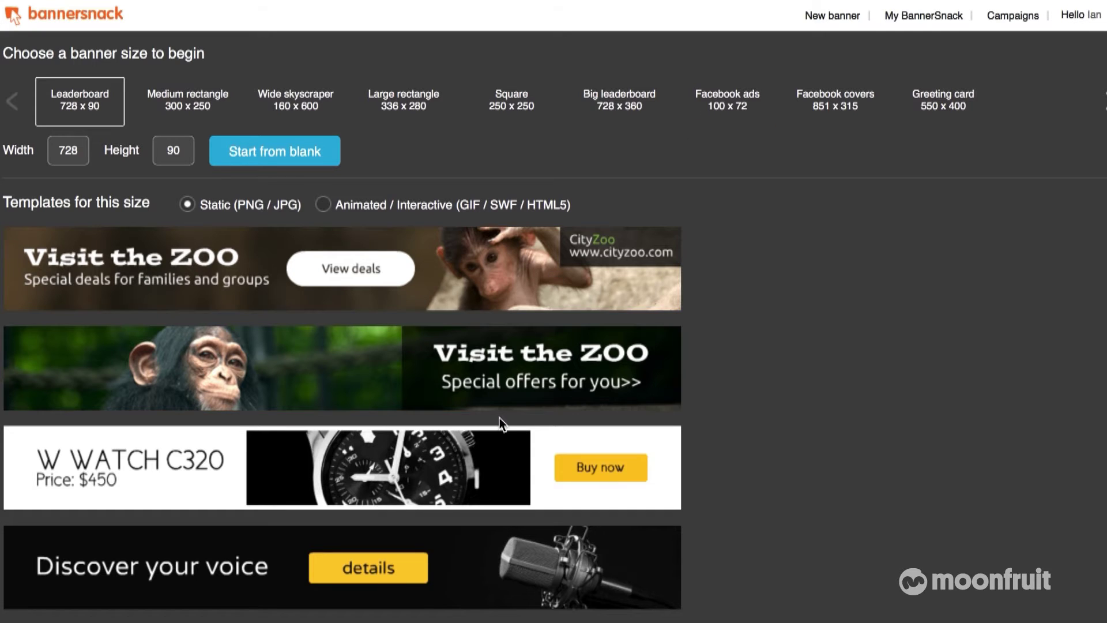
click(210, 123)
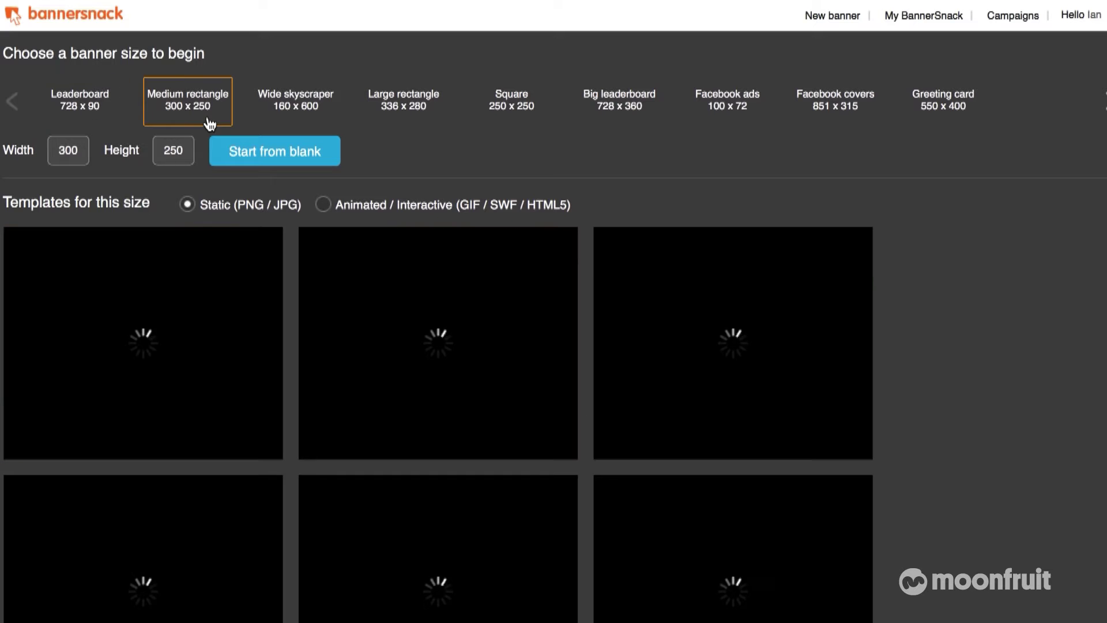
click(321, 121)
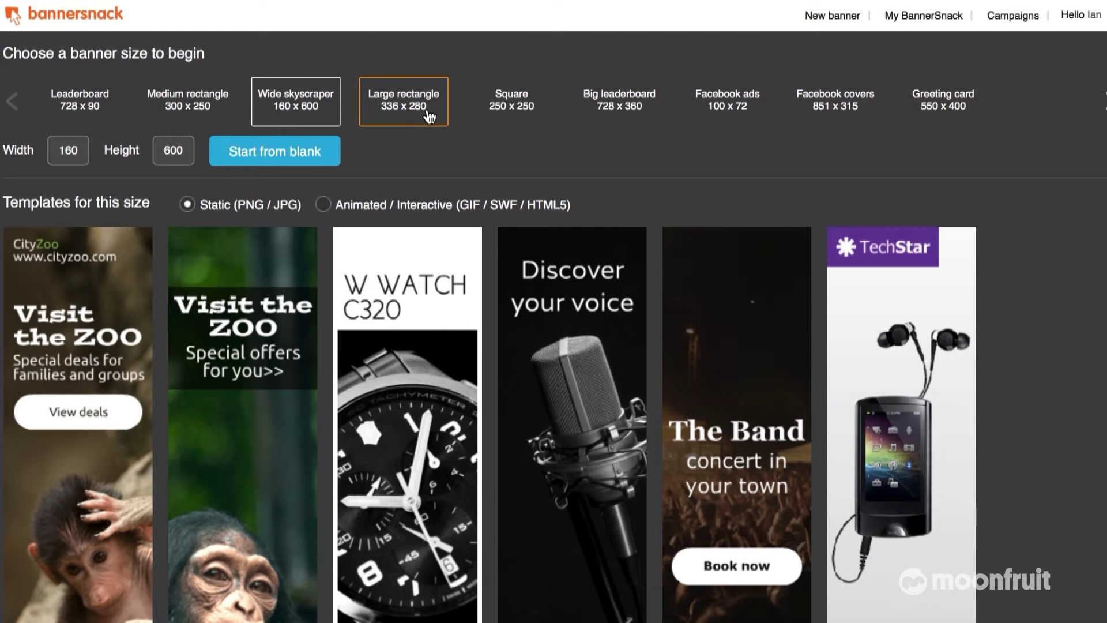
click(523, 116)
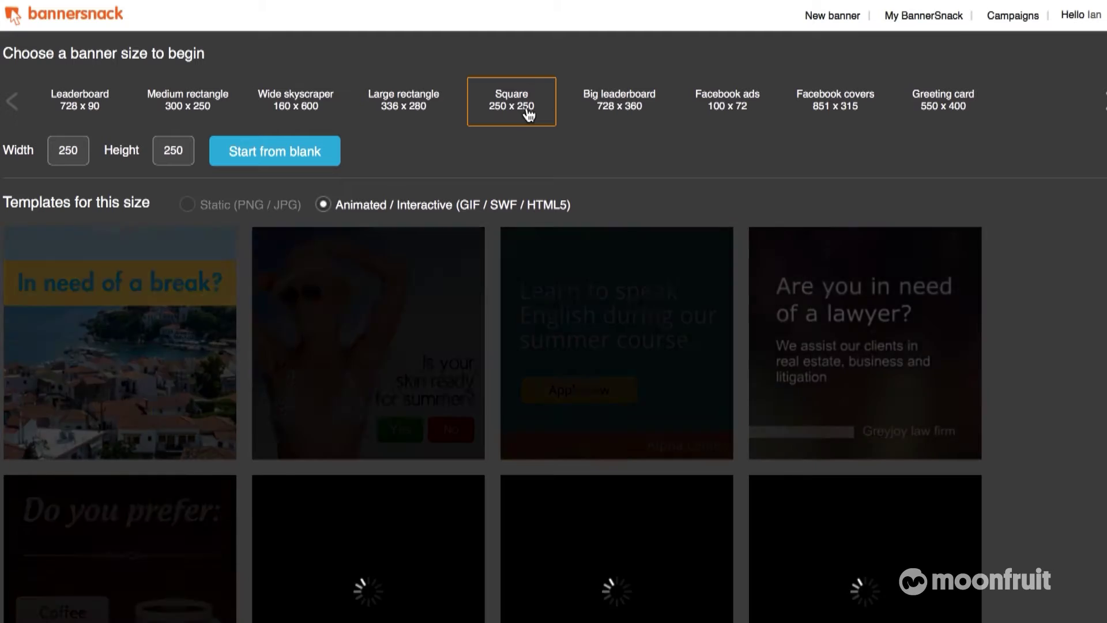
click(717, 117)
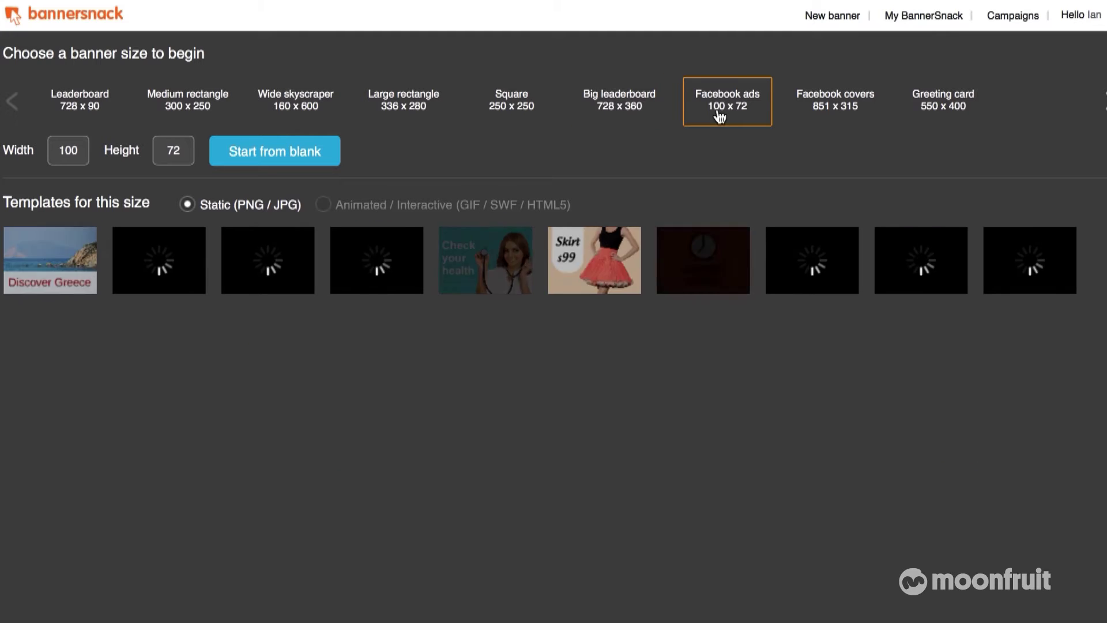
click(816, 117)
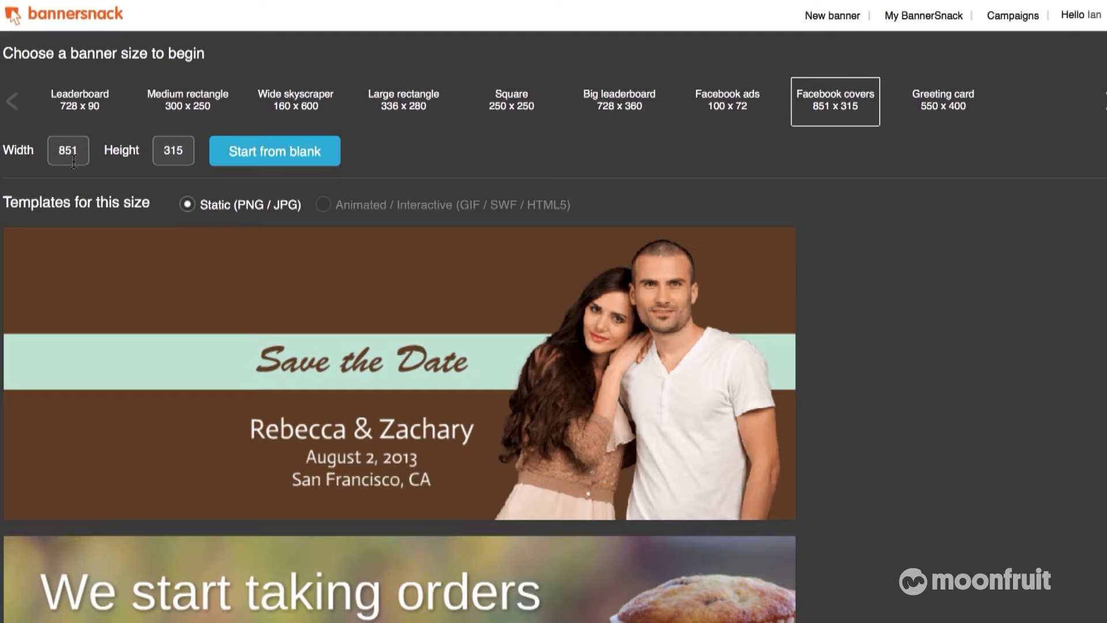
click(68, 153)
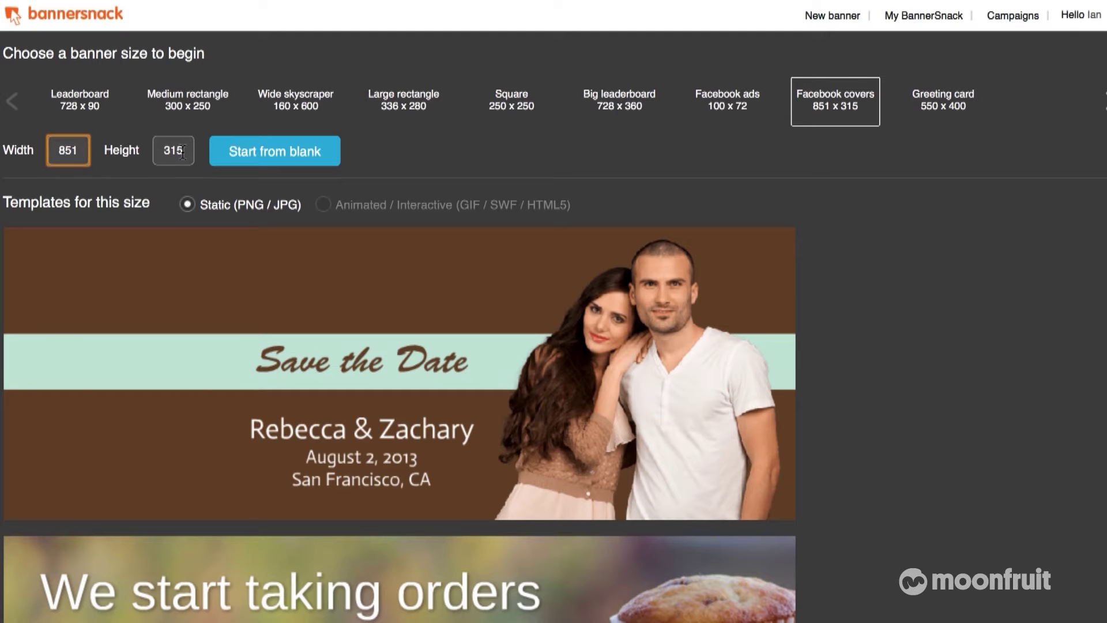
click(538, 121)
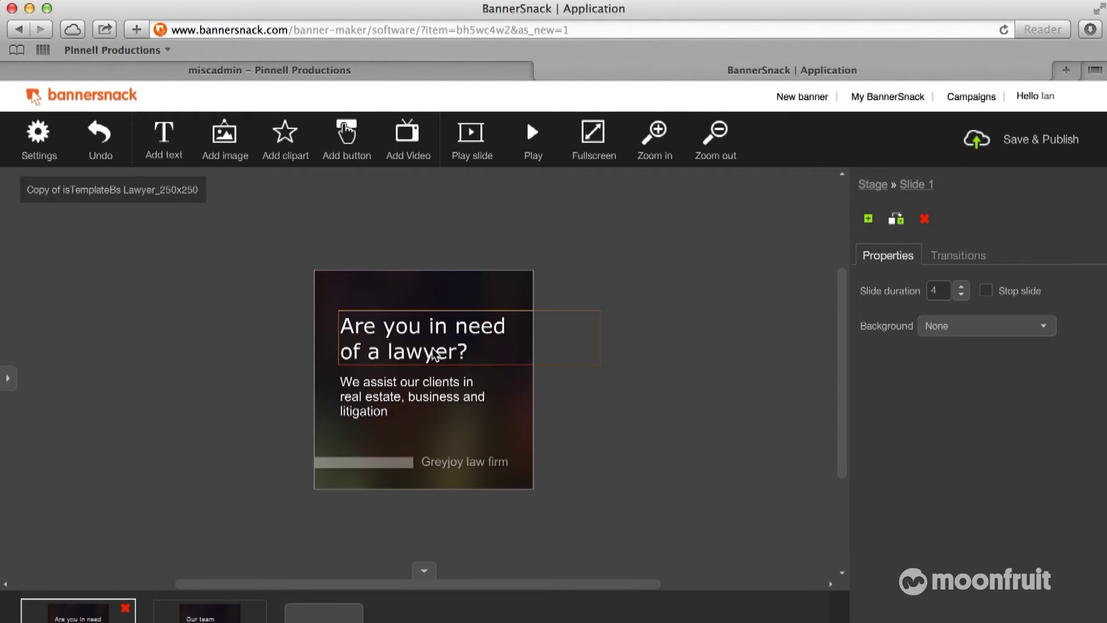
- Change the headline to 'Hi, I'm a new banner' and narrow its box so it wraps
click(468, 362)
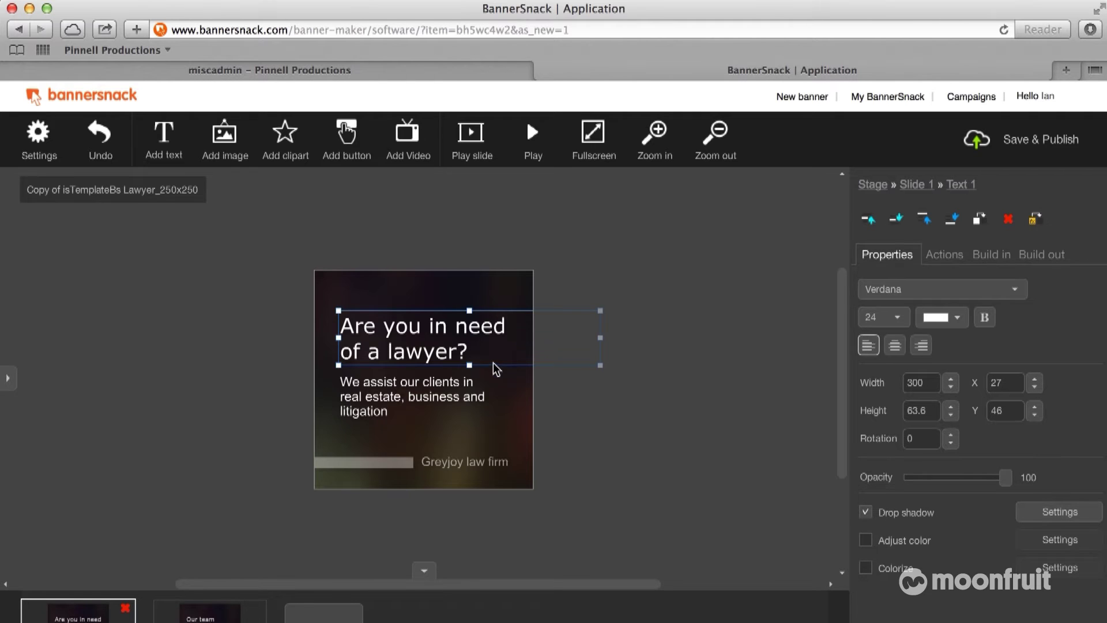
drag(474, 353, 308, 312)
double_click(462, 355)
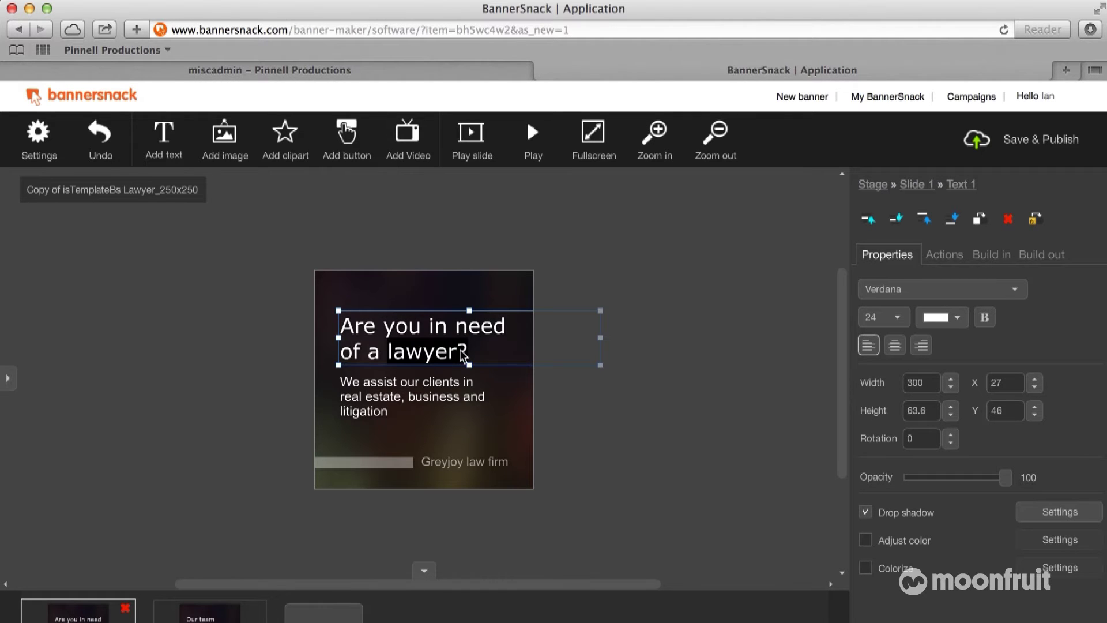
text(la)
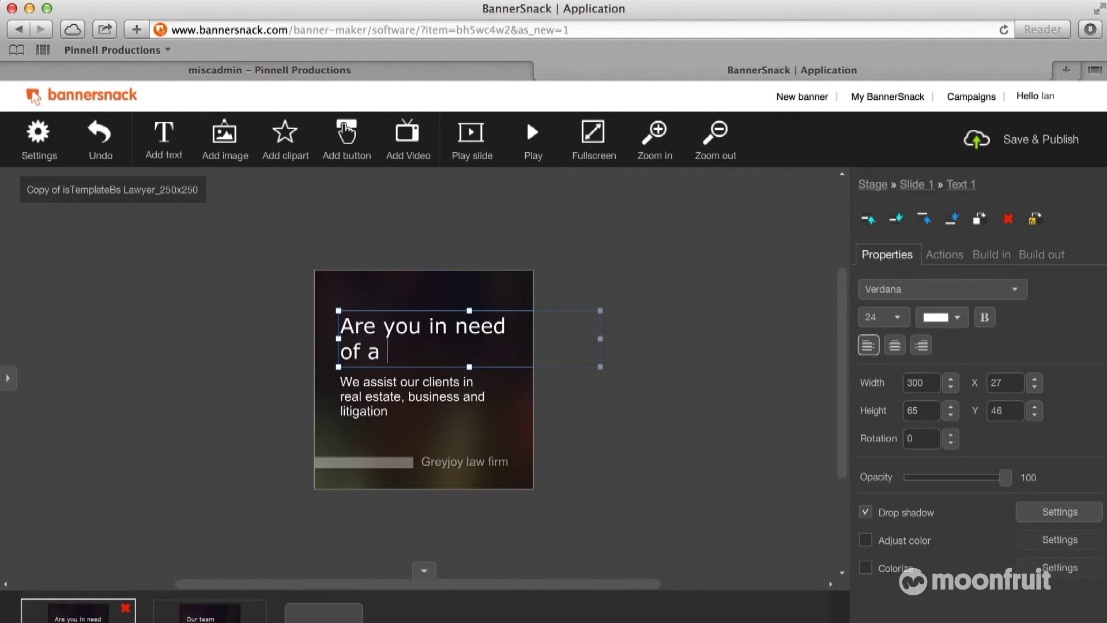
key(BackSpace)
key(BackSpace)
key(BackSpace)
text(Hi, I'm)
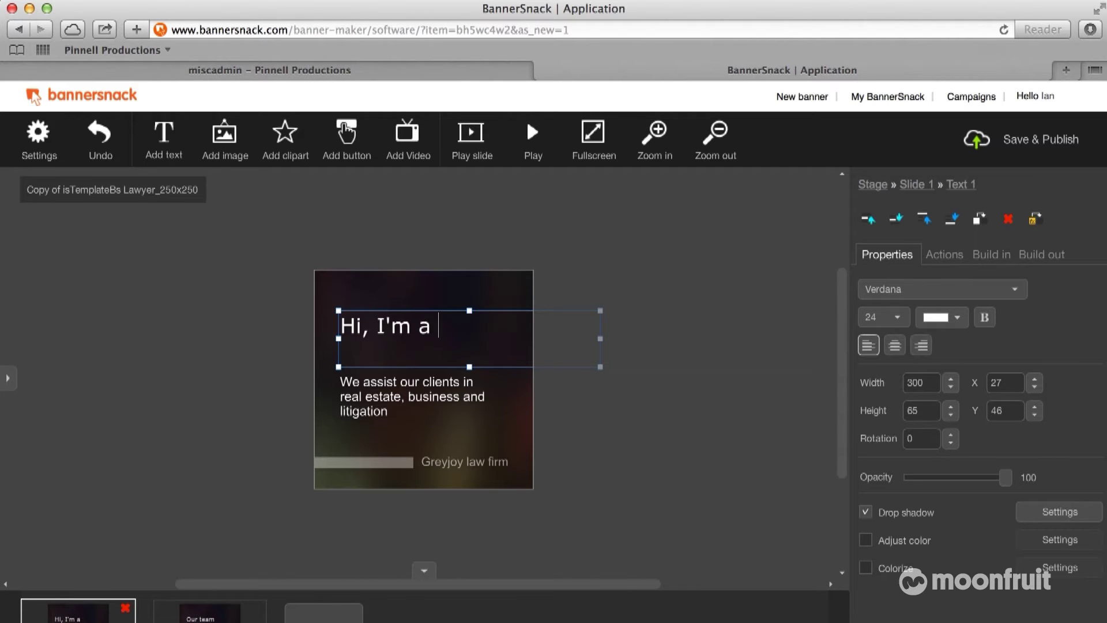
text(new banner)
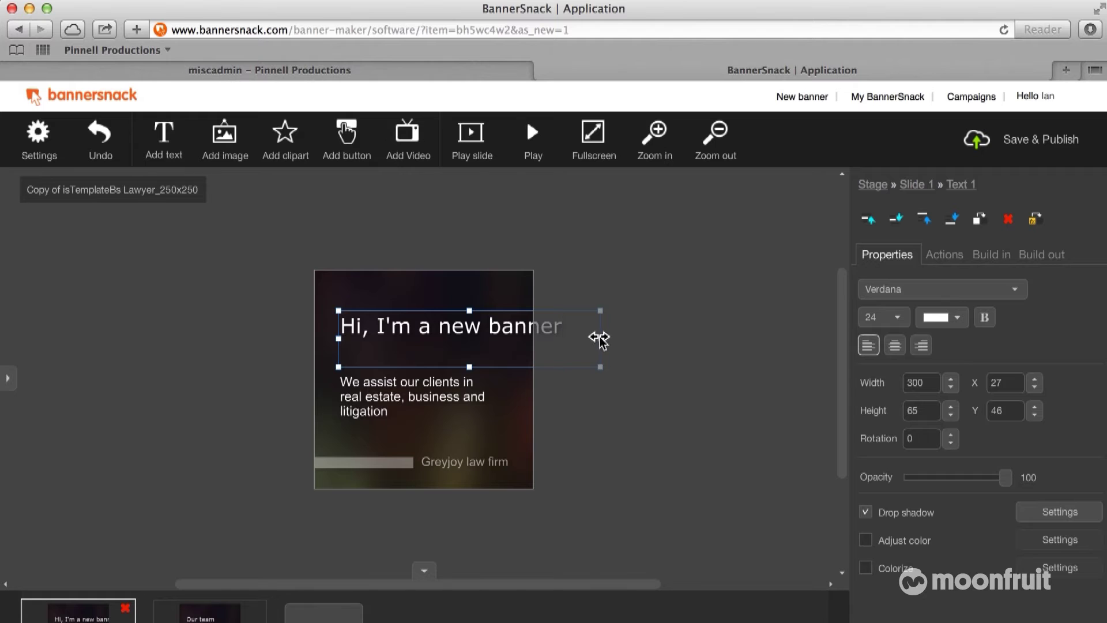
drag(598, 340, 515, 339)
click(502, 378)
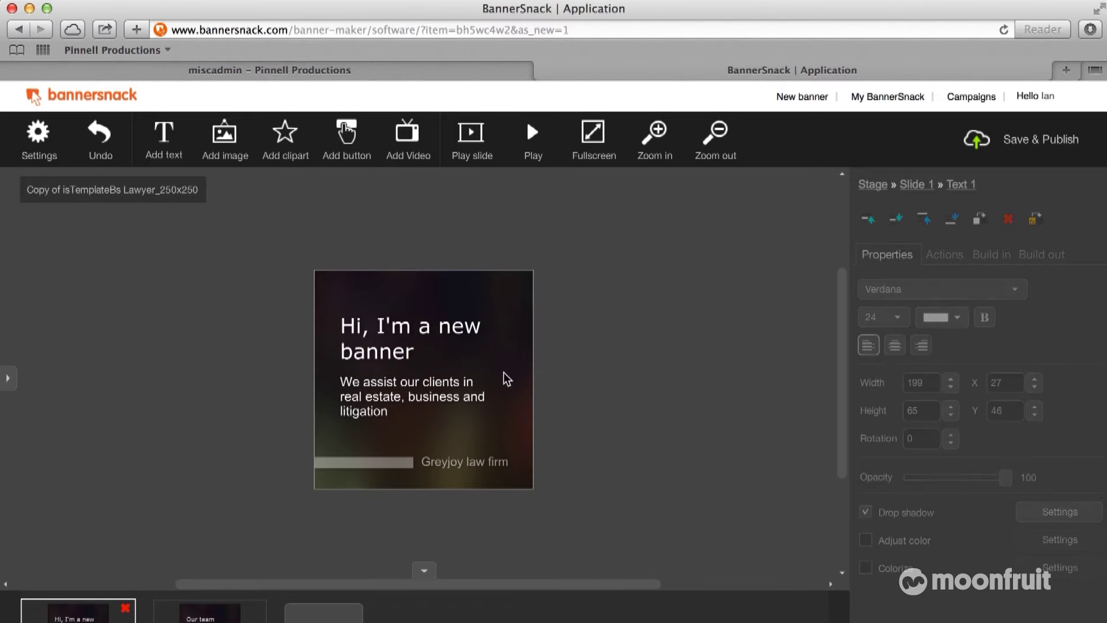
- Replace the body text with 'And I'm going to appear on someones website.'
click(418, 403)
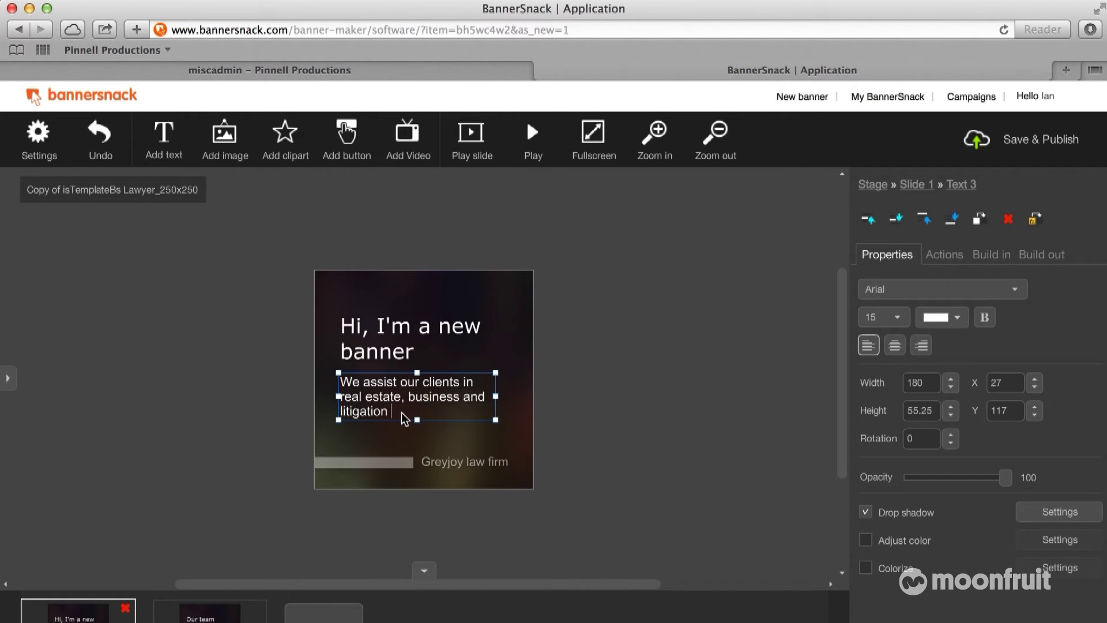
drag(404, 419, 329, 382)
click(394, 415)
key(BackSpace)
key(BackSpace)
key(BackSpace)
key(BackSpace)
key(BackSpace)
key(BackSpace)
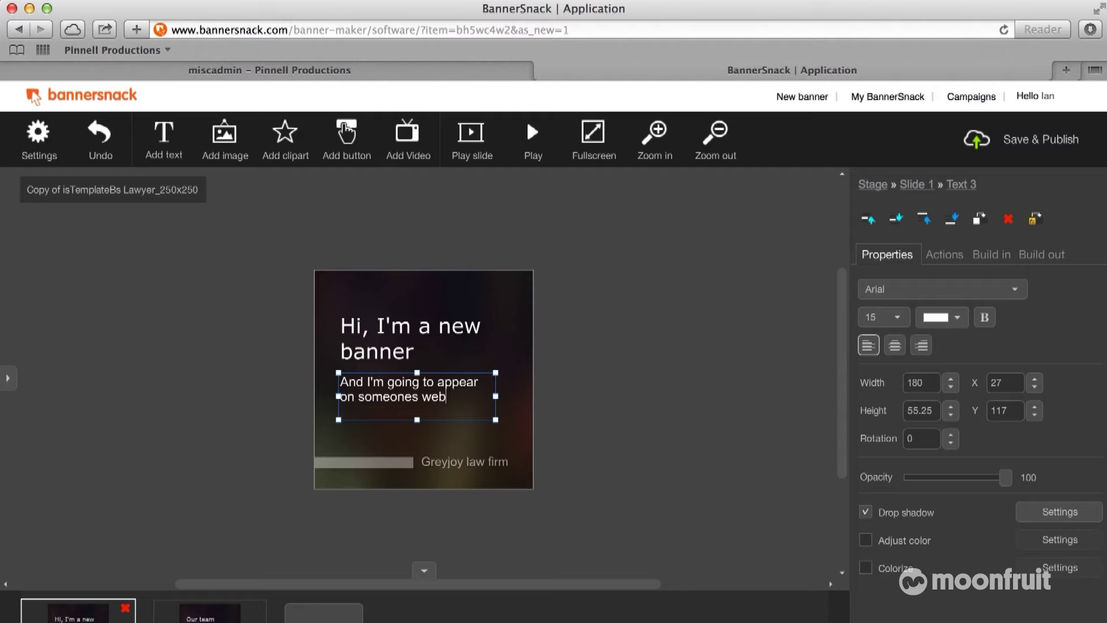
- Delete the Greyjoy law firm text and the grey accent bar from slide 1
click(358, 444)
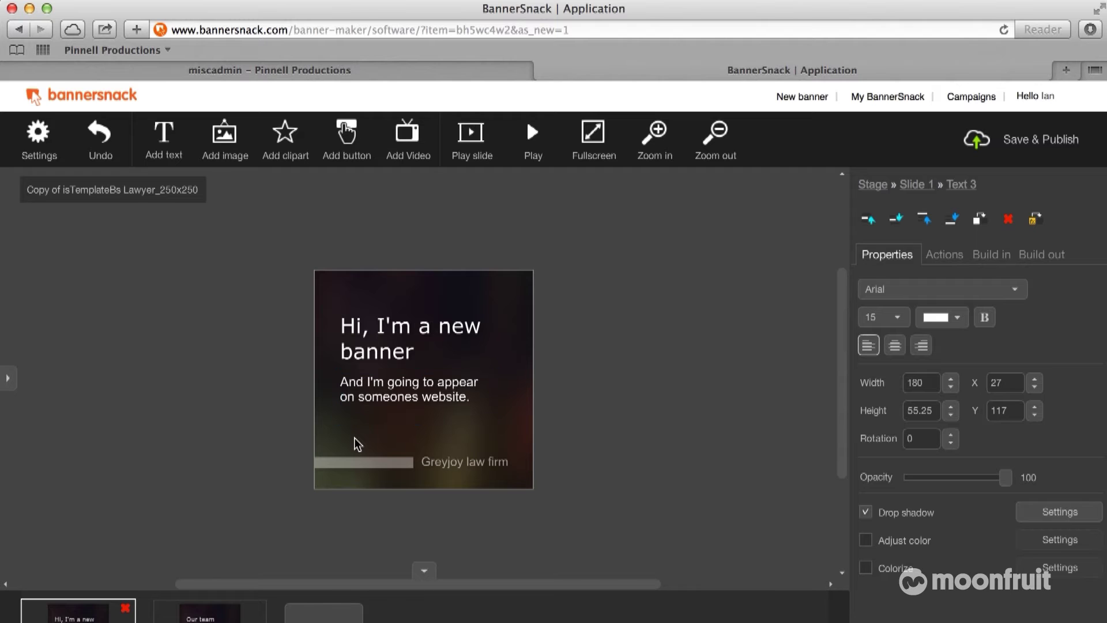
click(444, 463)
key(Delete)
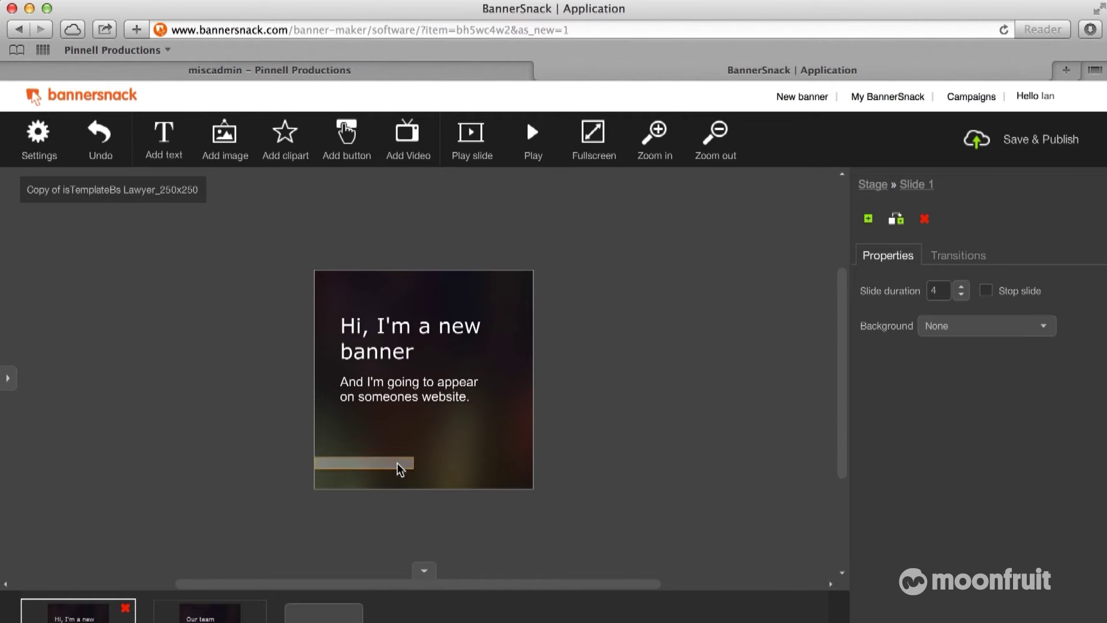
click(397, 465)
key(Delete)
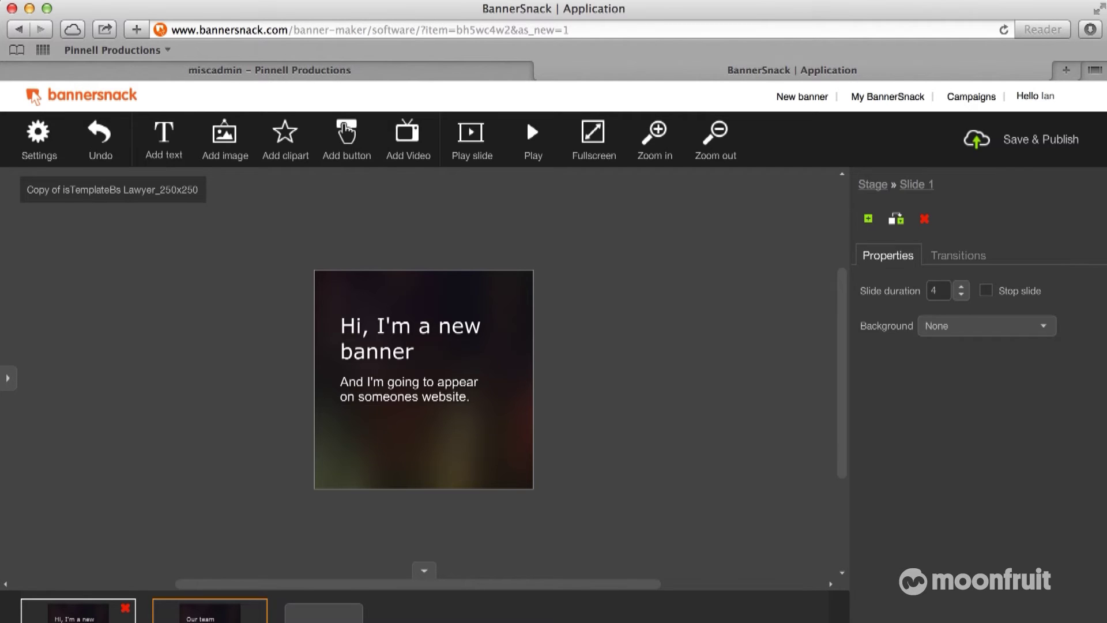
- On slide 2, replace the 'Our team can help you' headline with 'Want me on your website?'
click(209, 612)
click(453, 350)
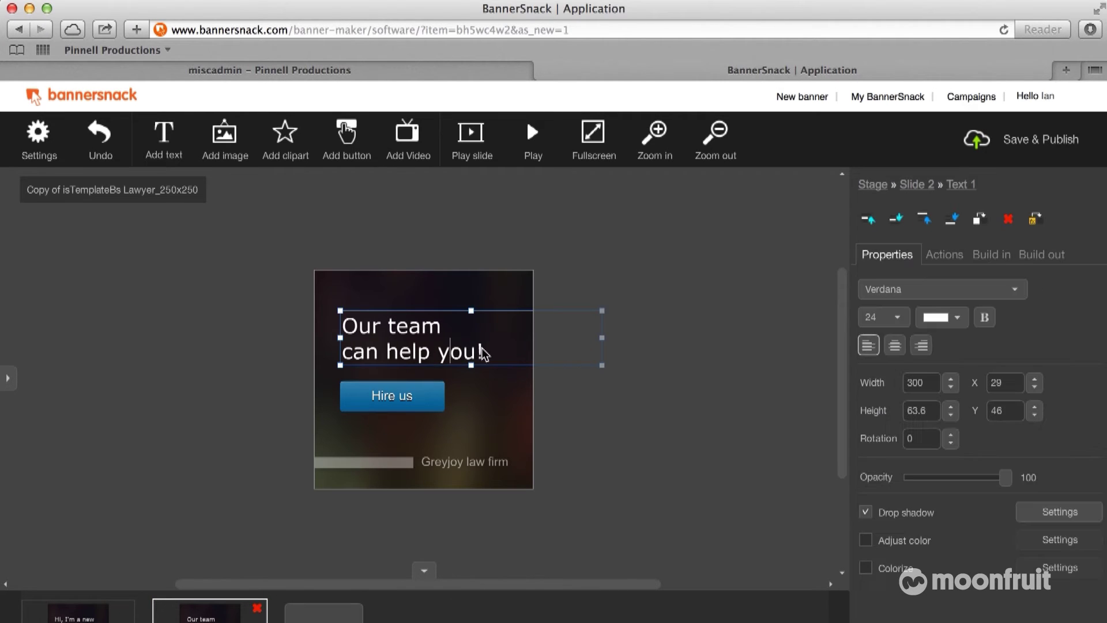
key(super+a)
key(BackSpace)
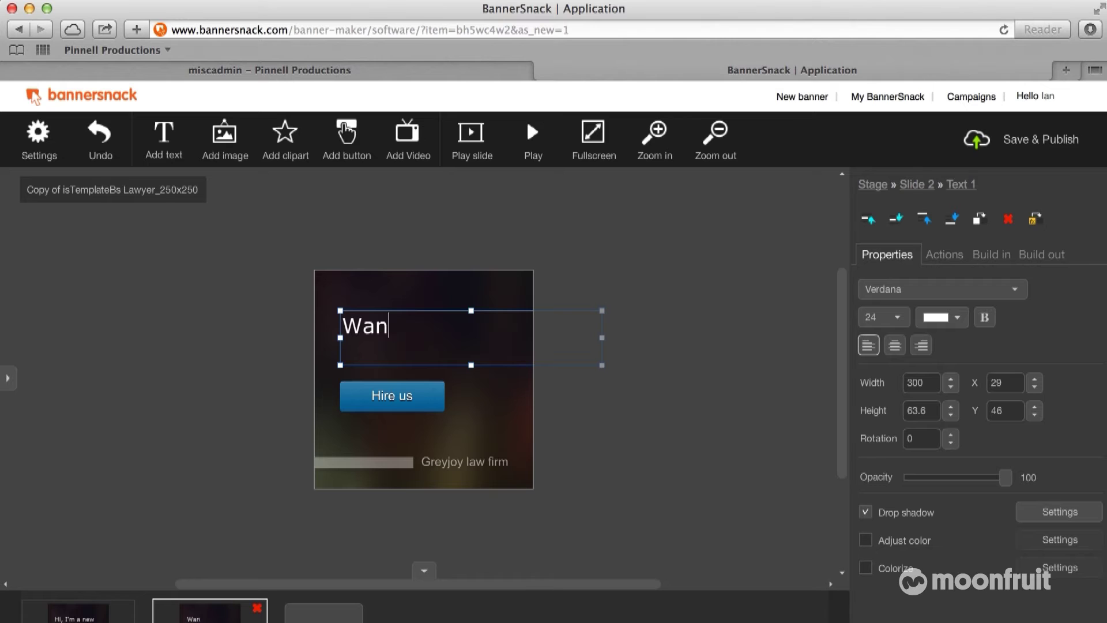
text(t me on your website?)
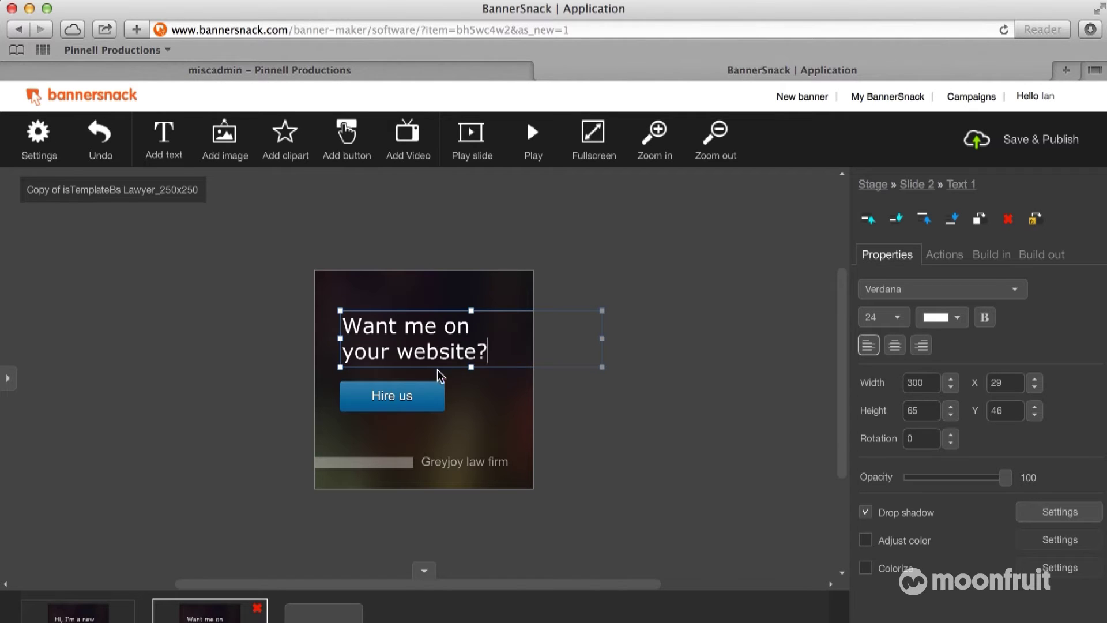
click(402, 394)
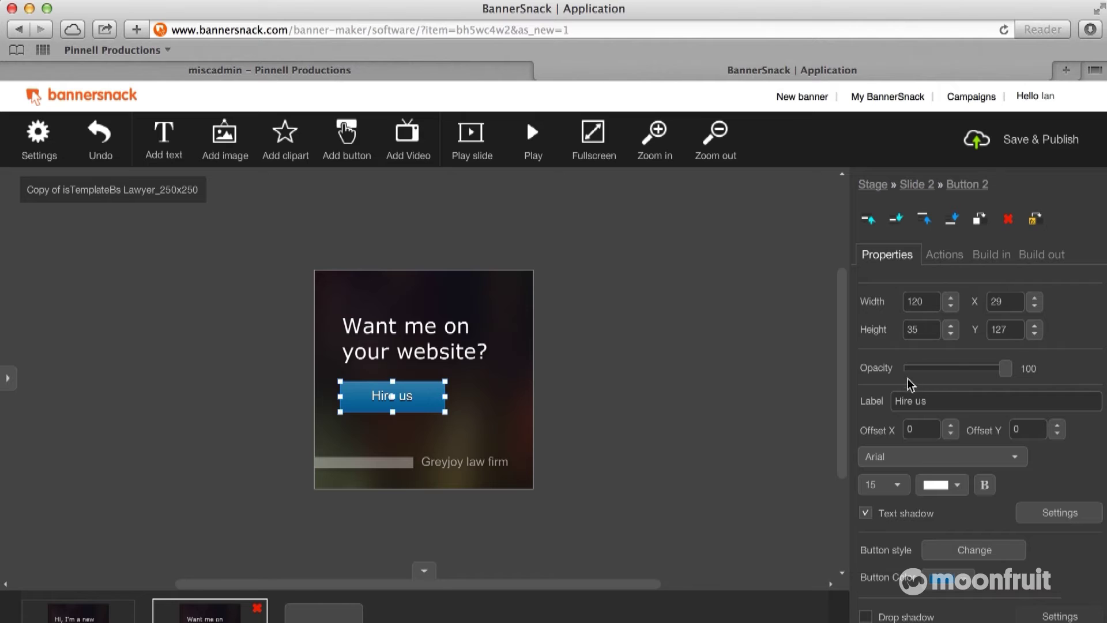
- Relabel the slide 2 button 'Click here to get me' and move it right
triple_click(949, 400)
key(BackSpace)
text(Click he)
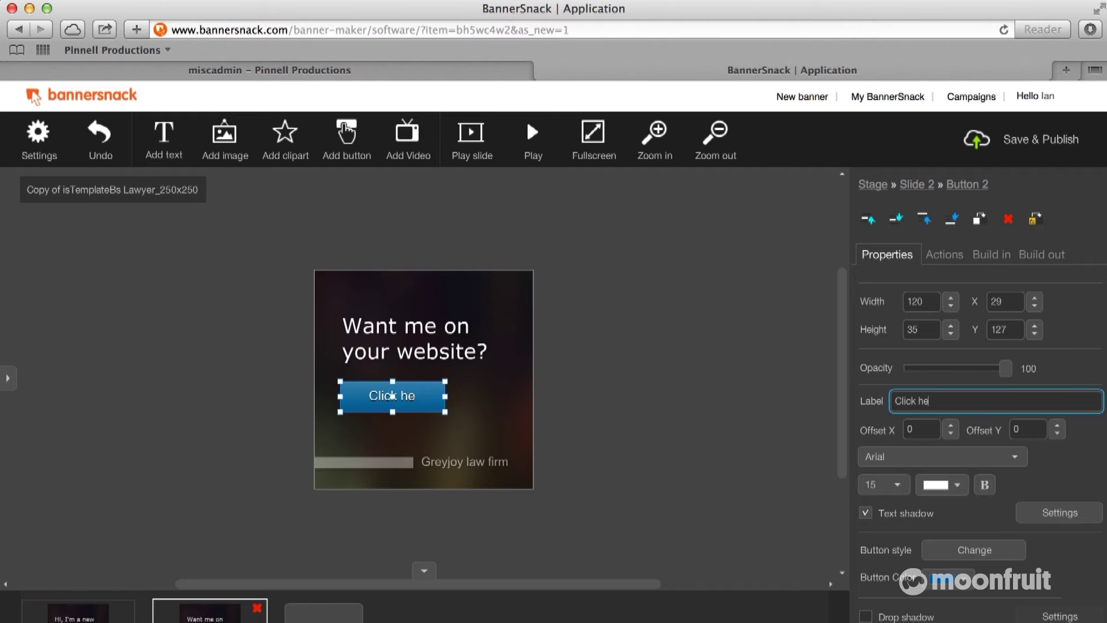
text(re to gt)
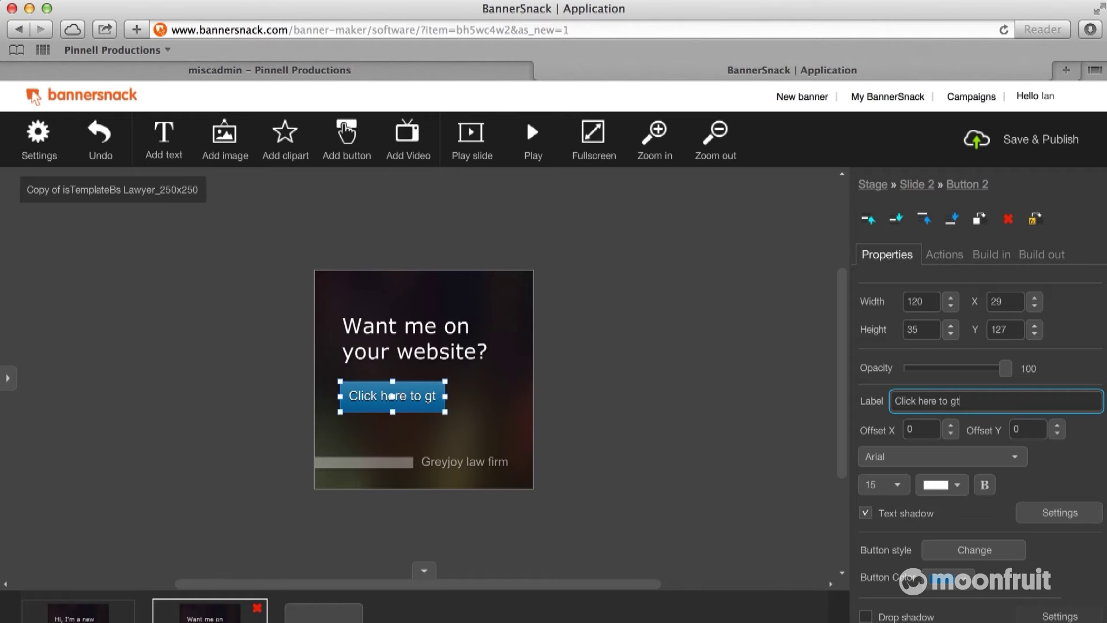
key(BackSpace)
key(BackSpace)
text(get me)
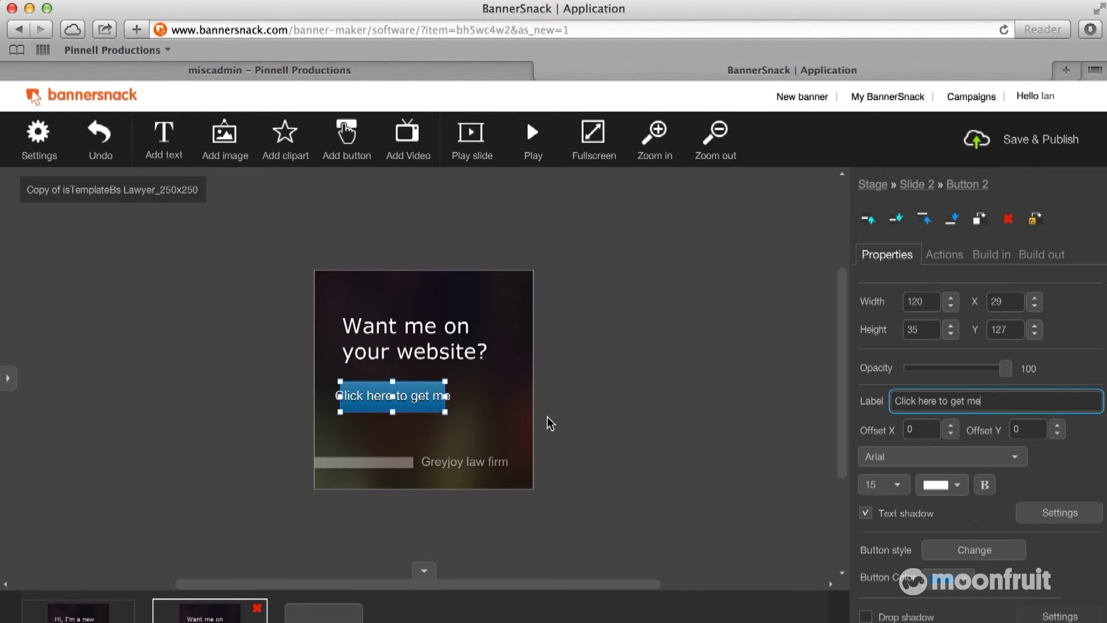
drag(444, 398, 524, 397)
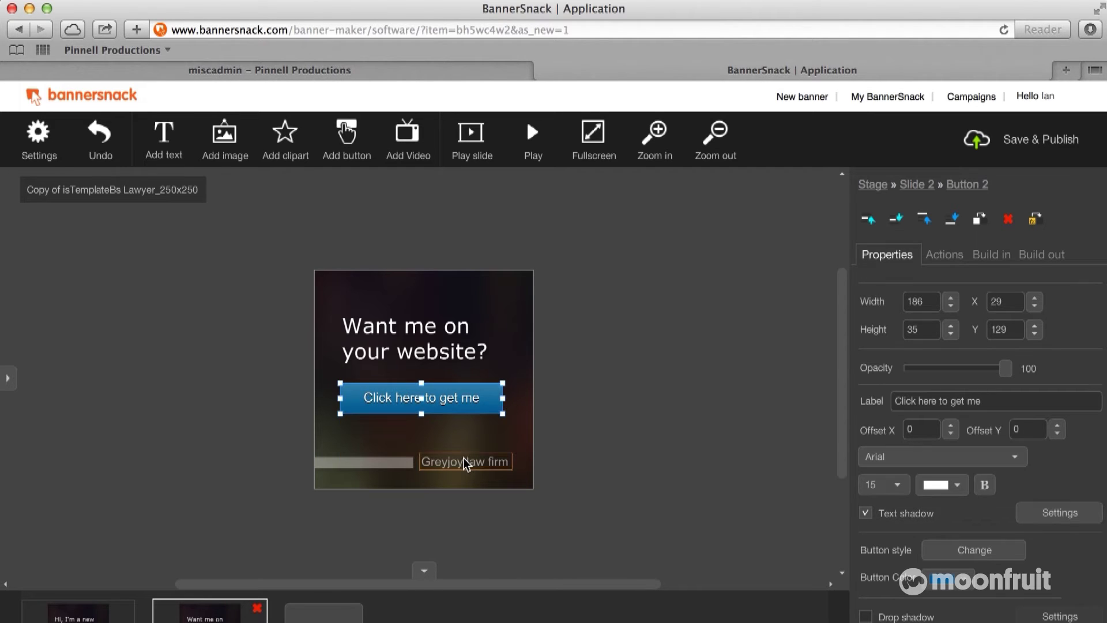
- Restore the accidentally deleted button, delete the Greyjoy law firm text, and select the grey bar
key(Delete)
key(ctrl+z)
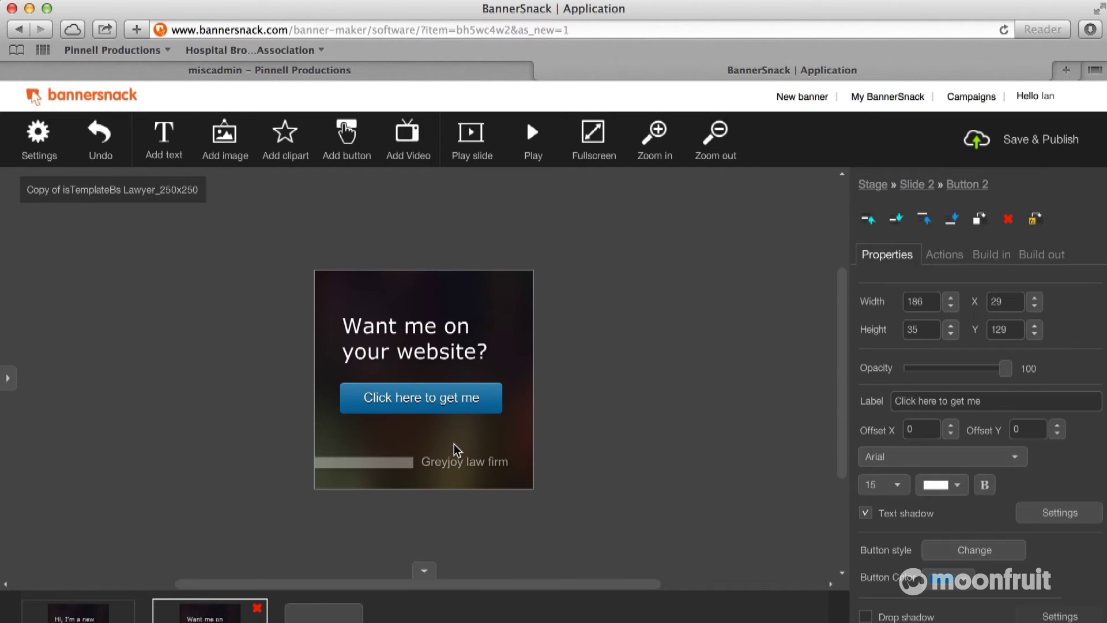
click(461, 464)
key(Delete)
click(390, 463)
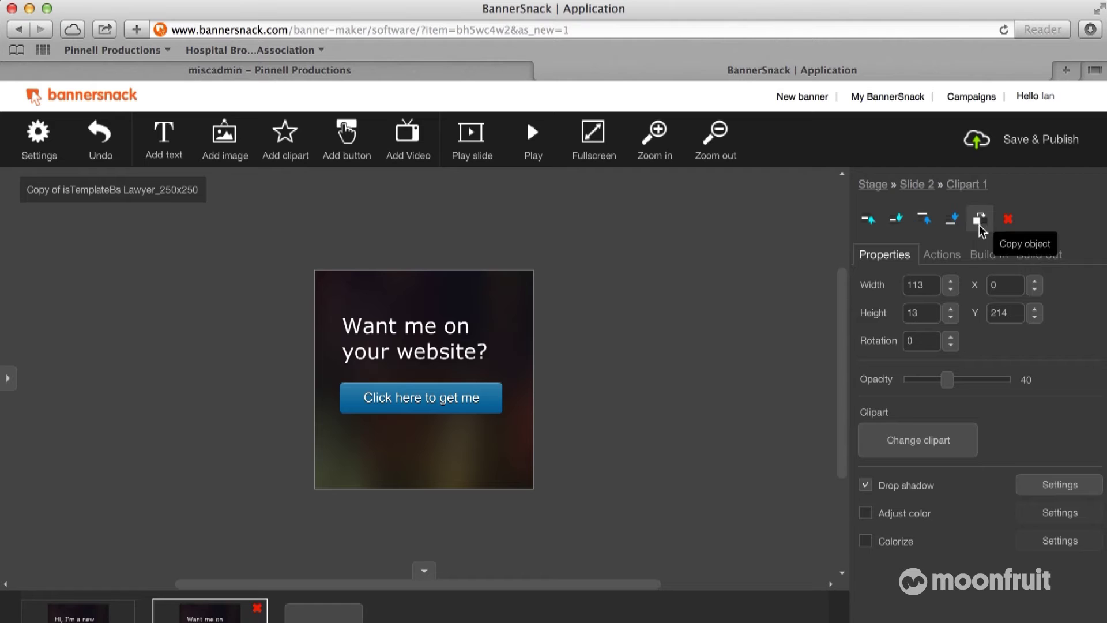
- Give the slide 1 'Hi, I'm a new banner' heading a Scale > SimpleScale build-in, then check Build out
click(82, 613)
click(395, 351)
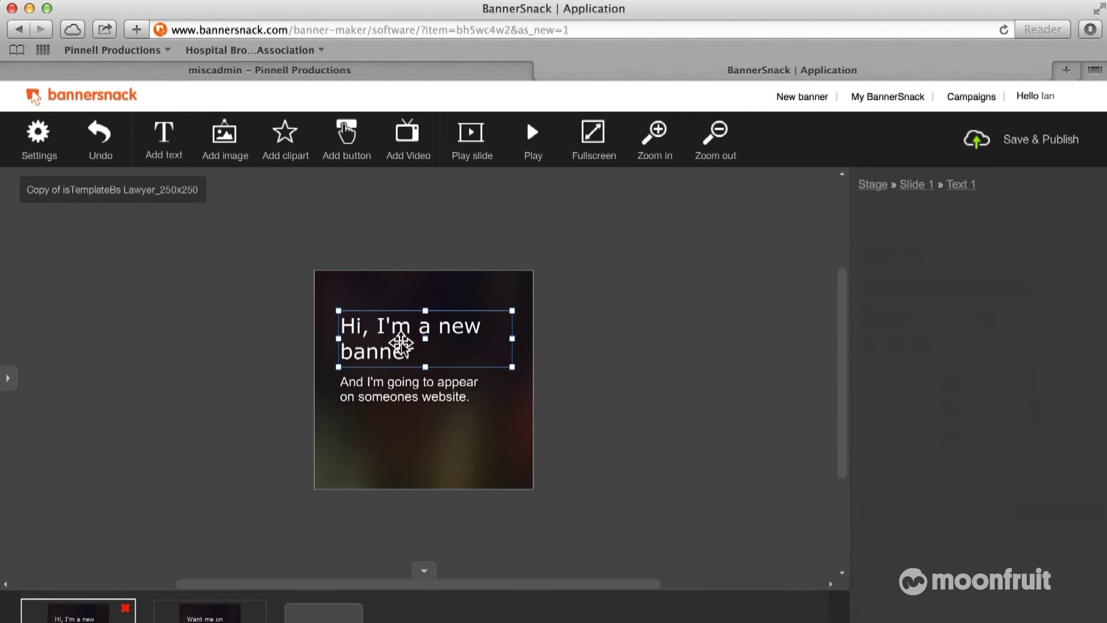
click(956, 264)
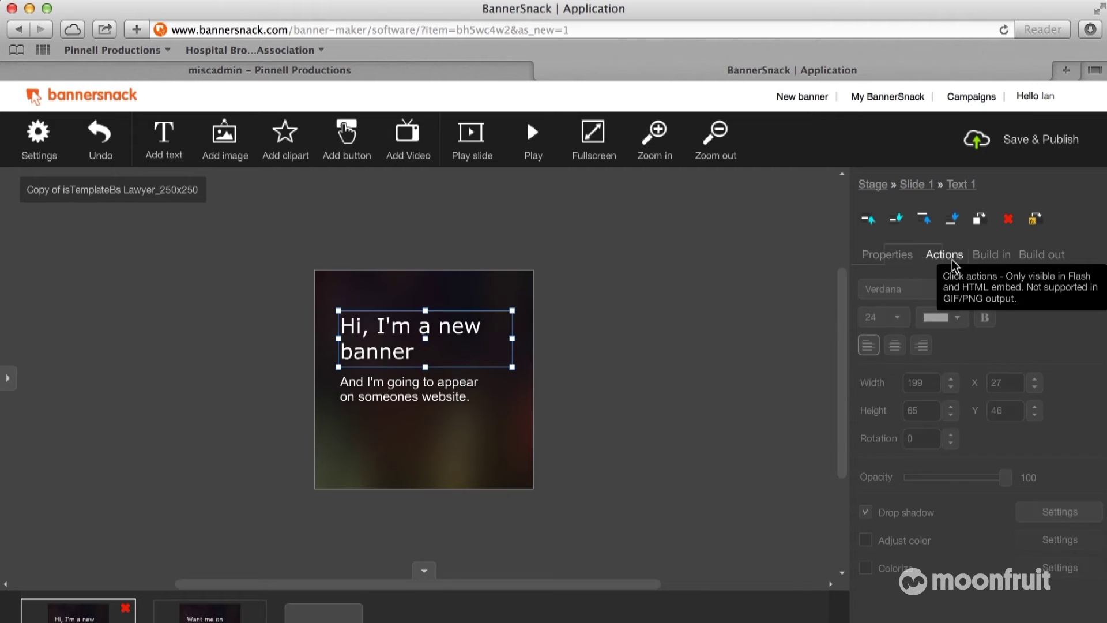
click(987, 263)
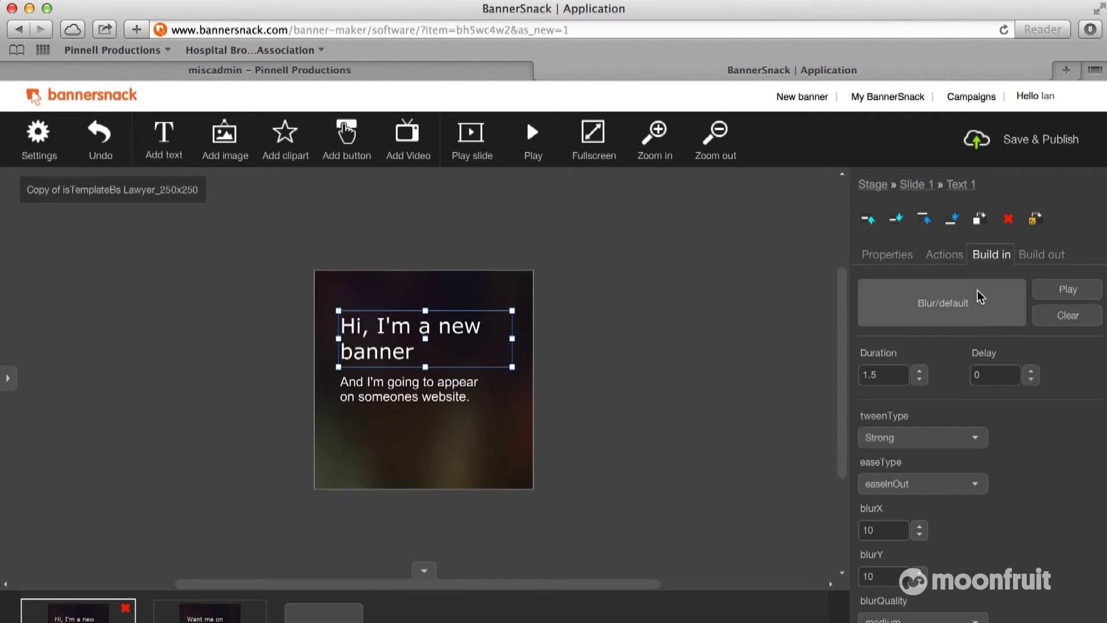
click(982, 320)
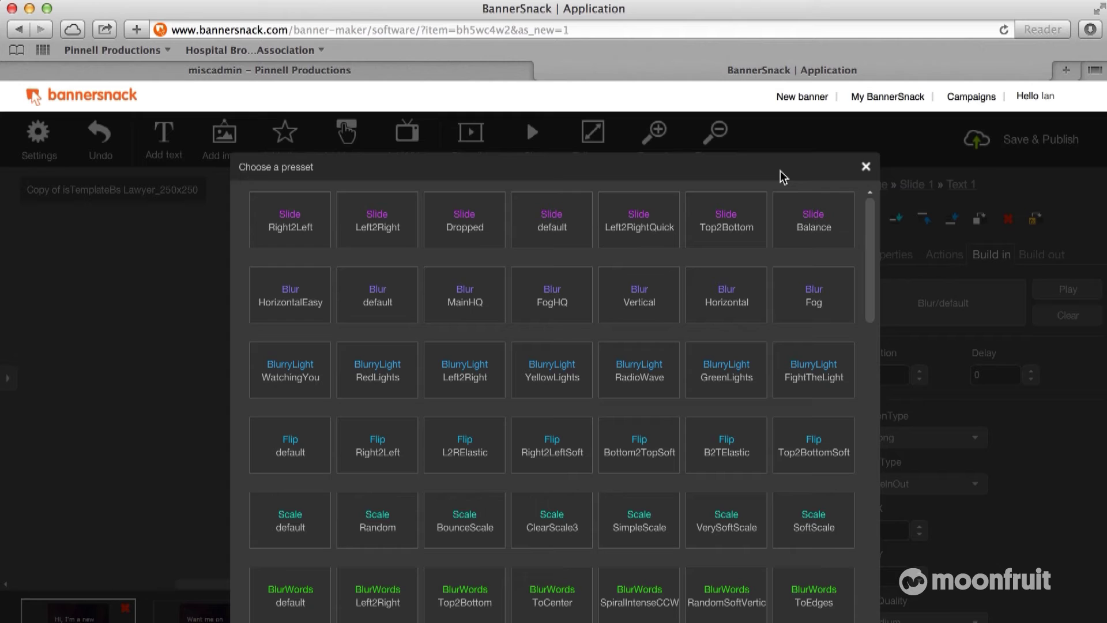
mouse_move(639, 521)
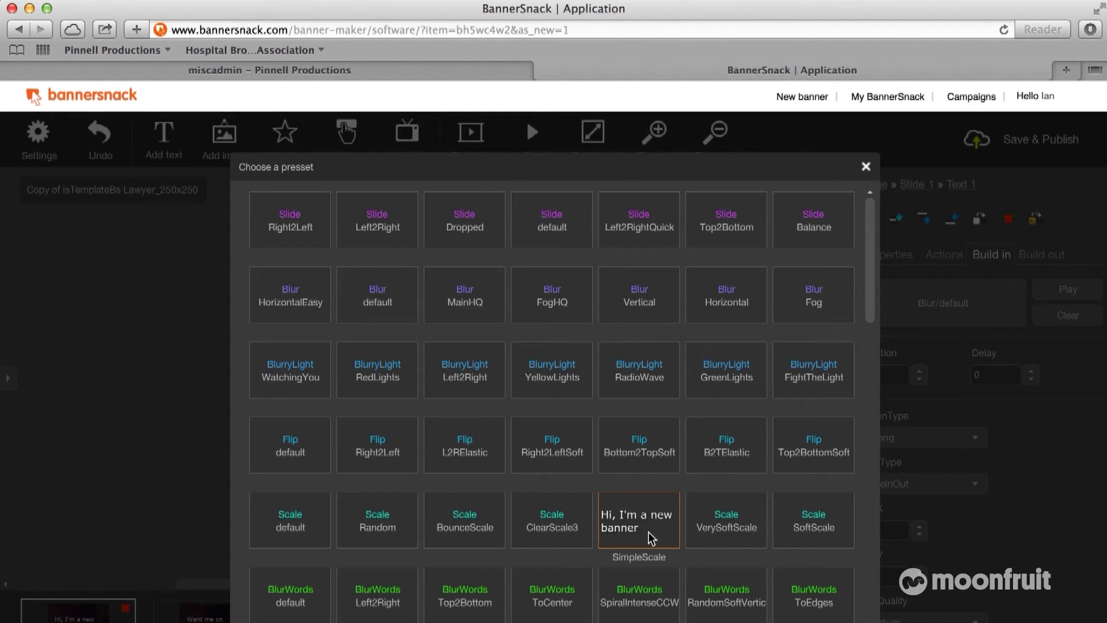
click(645, 527)
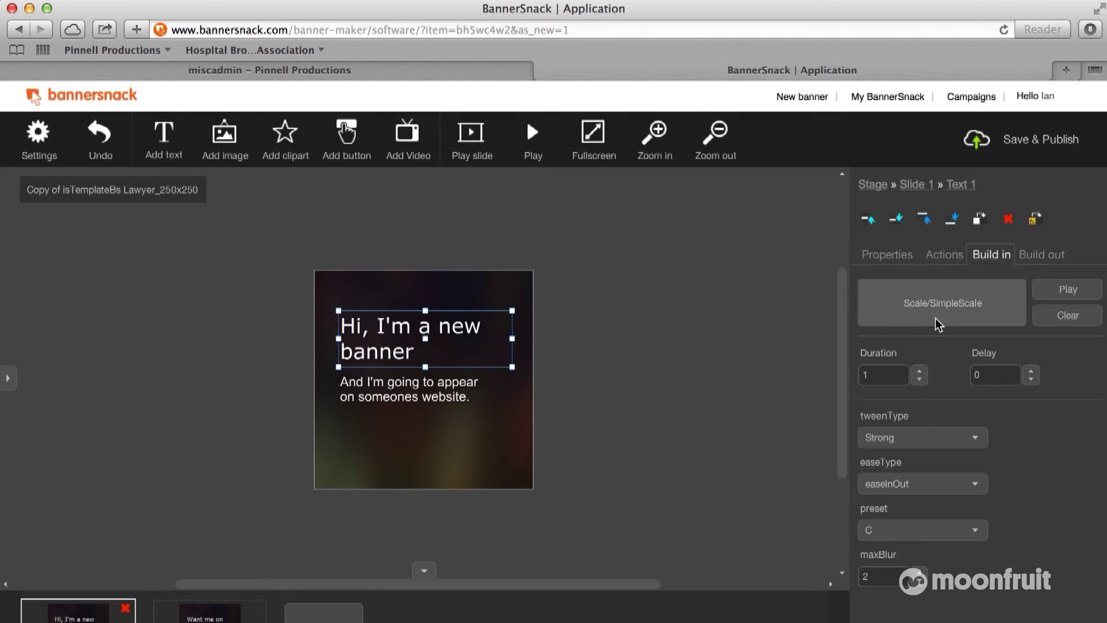
click(938, 324)
drag(874, 272, 859, 382)
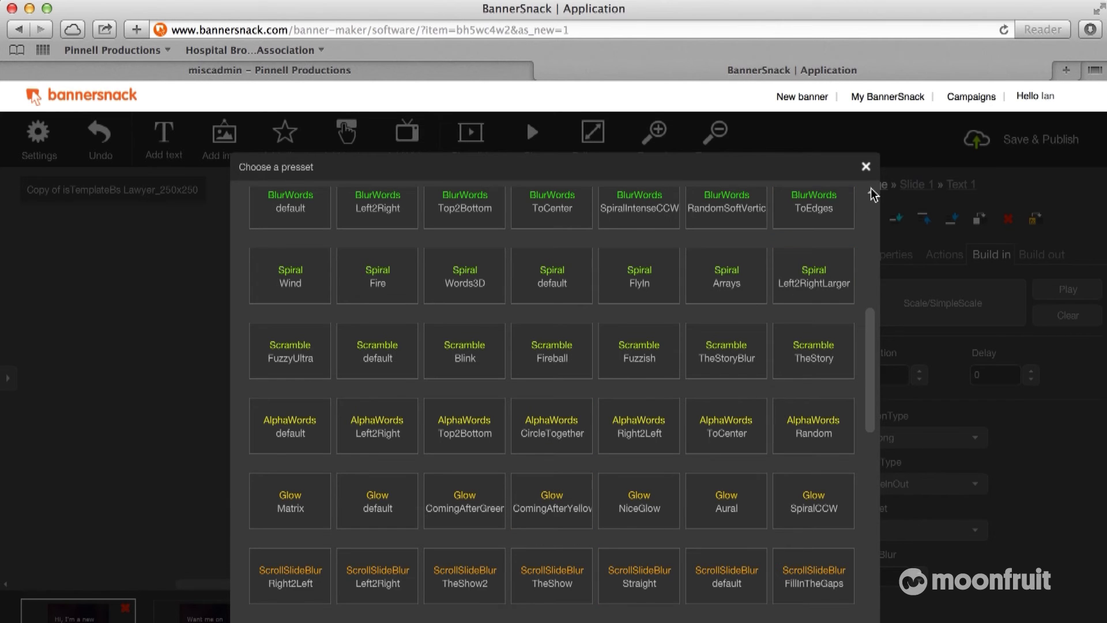
click(866, 166)
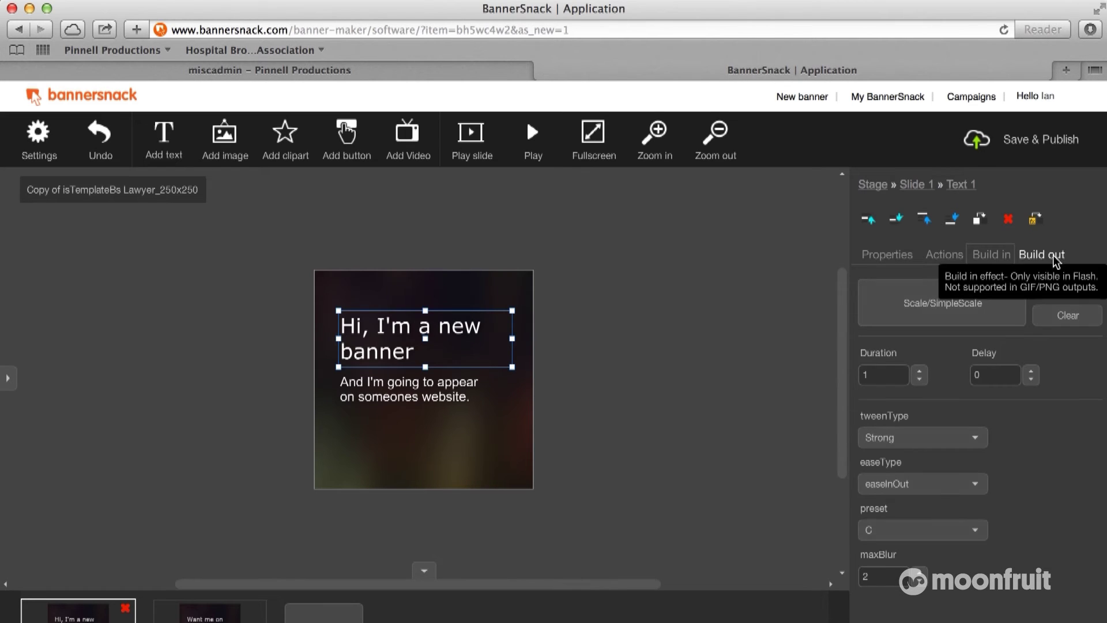
click(1052, 258)
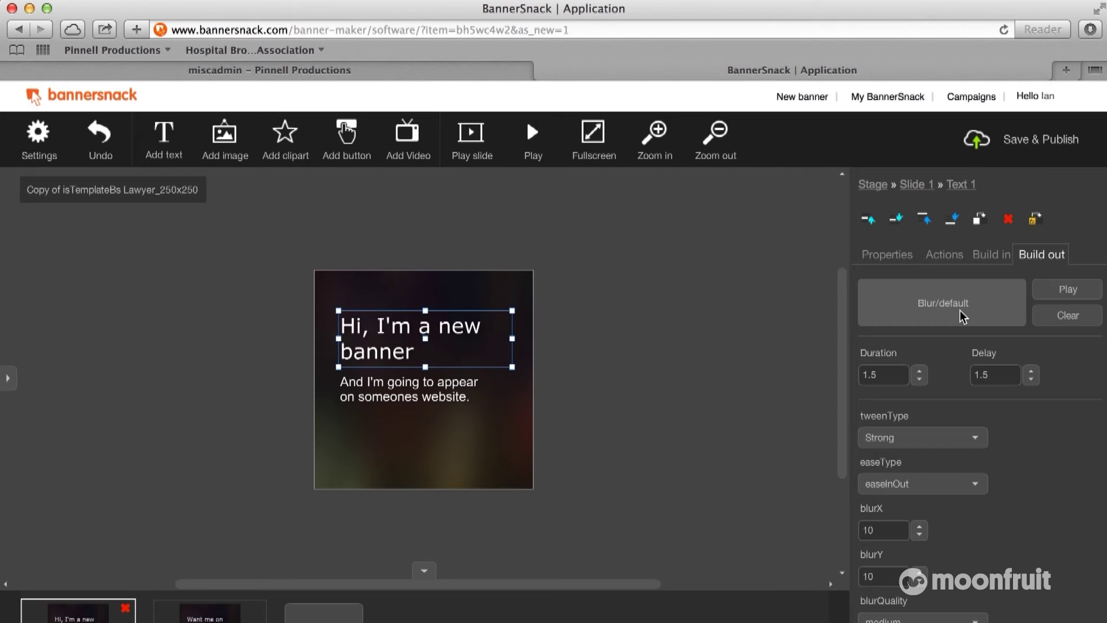
click(217, 611)
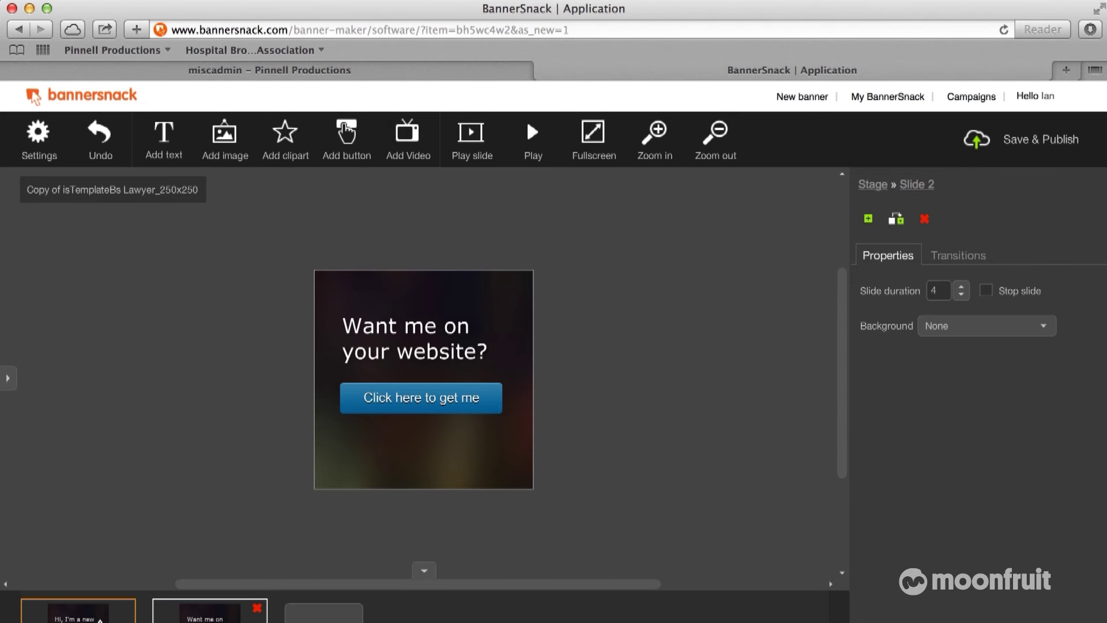
click(78, 613)
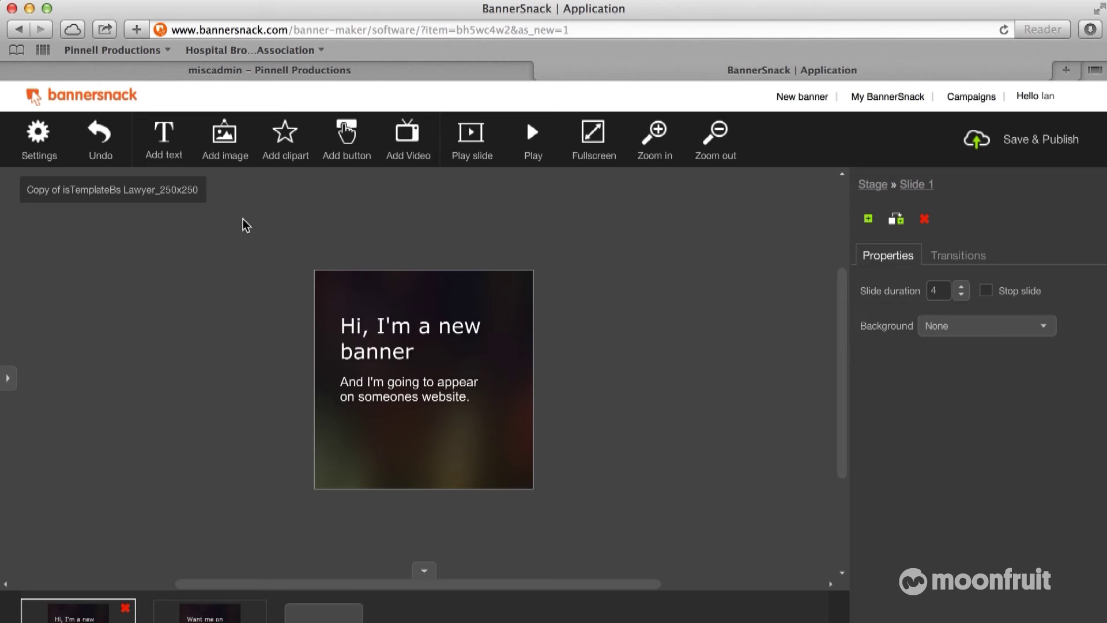
- Publish the banner through Save & Publish under the name 'Hi New Banner'
click(1016, 139)
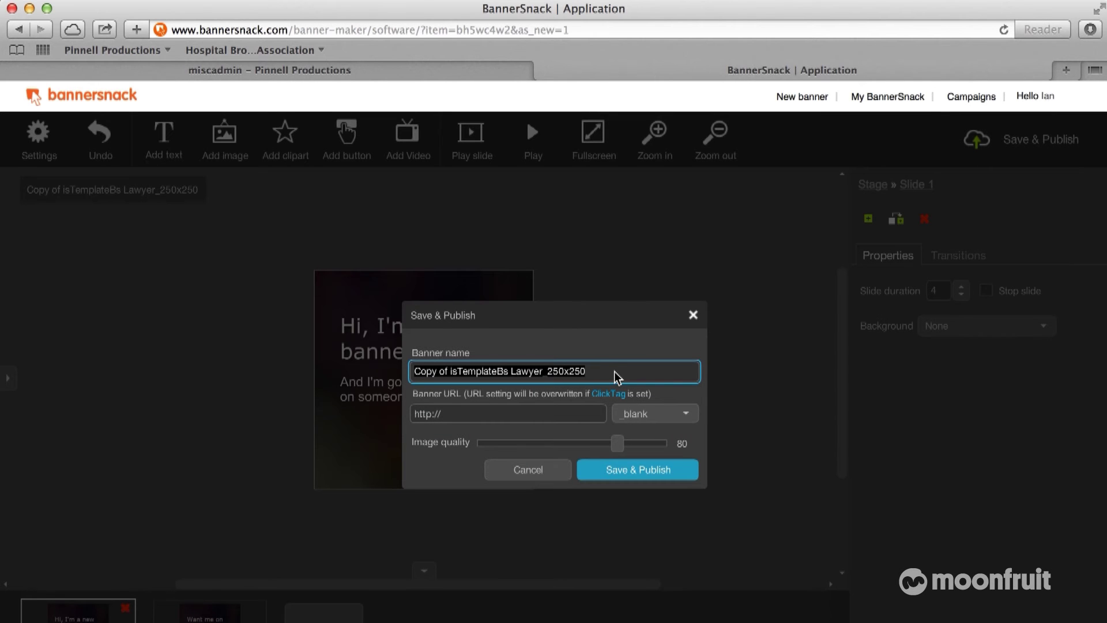
text(H)
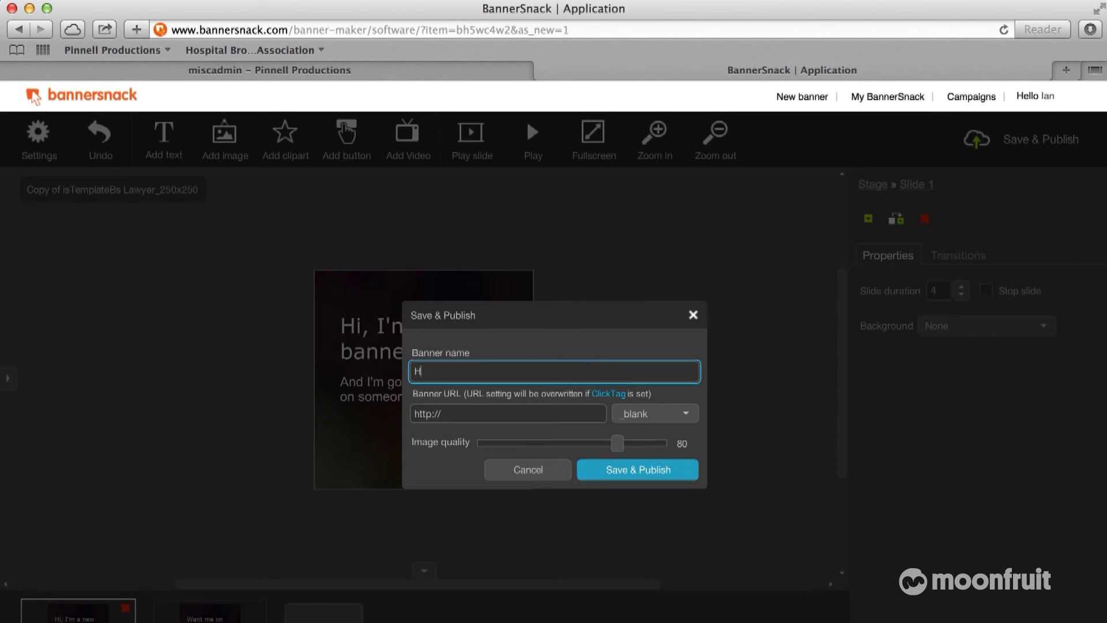
text(r)
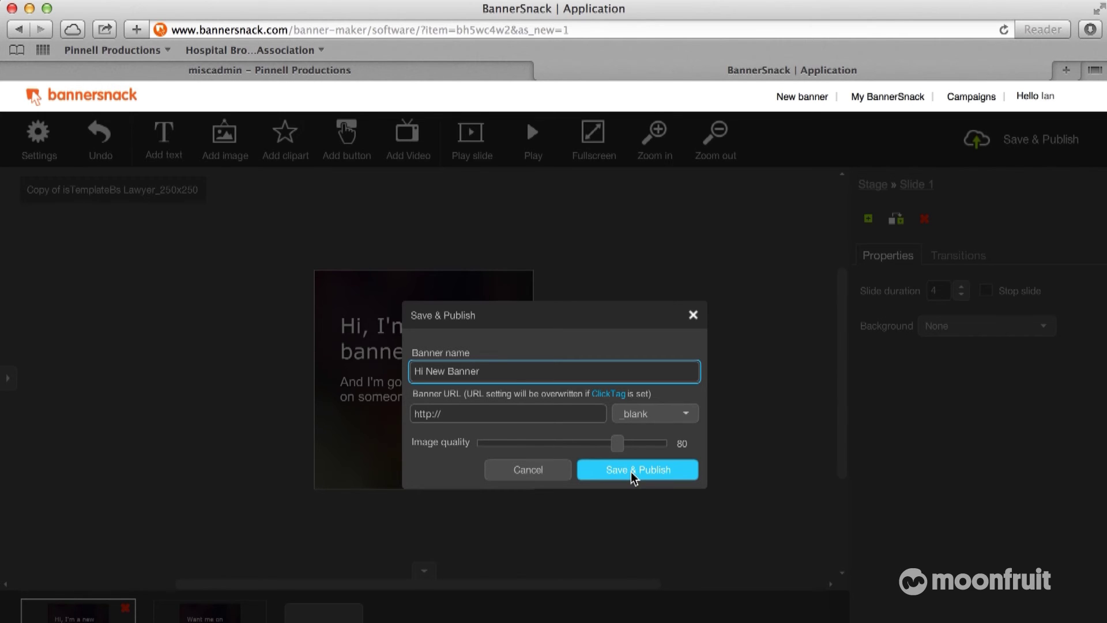
click(658, 472)
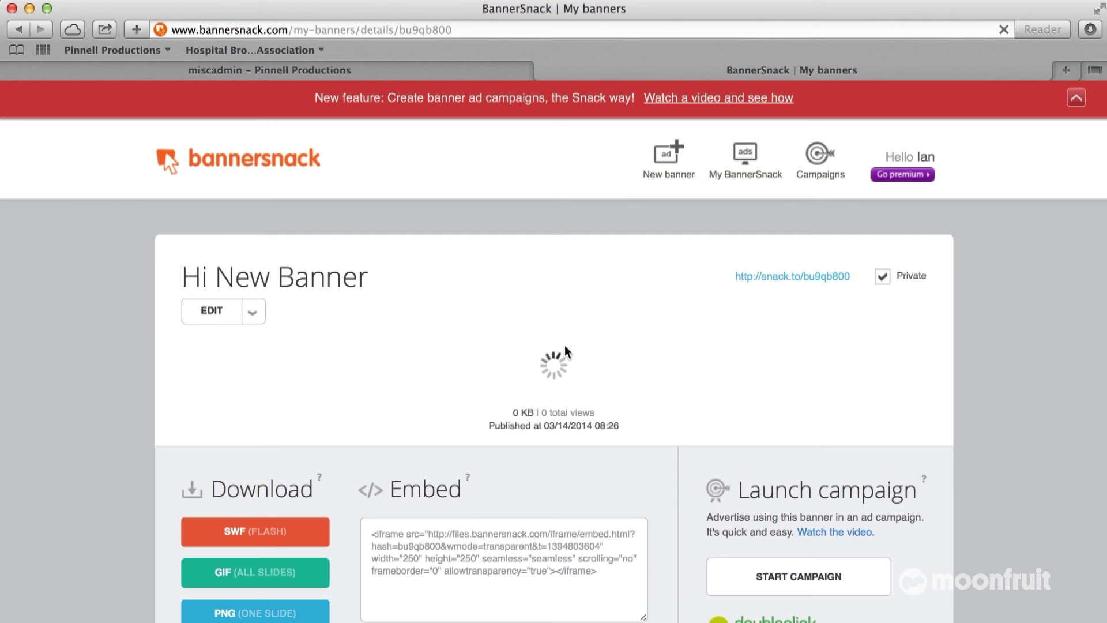
scroll(365, 530, down, 3)
scroll(363, 470, down, 2)
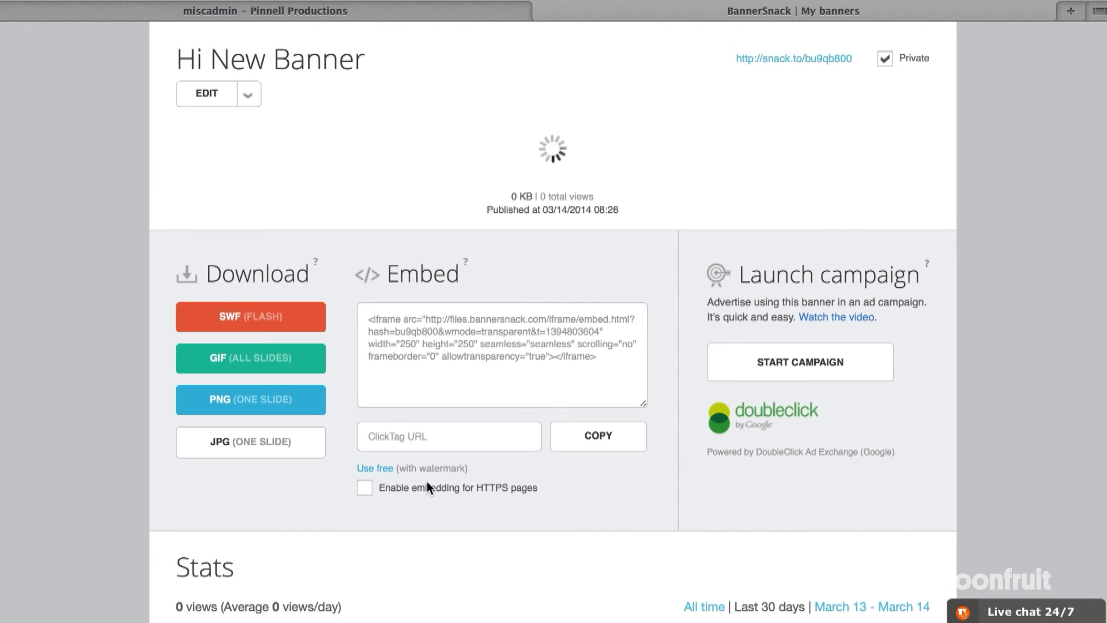
scroll(517, 492, down, 2)
scroll(516, 497, up, 2)
scroll(521, 433, up, 1)
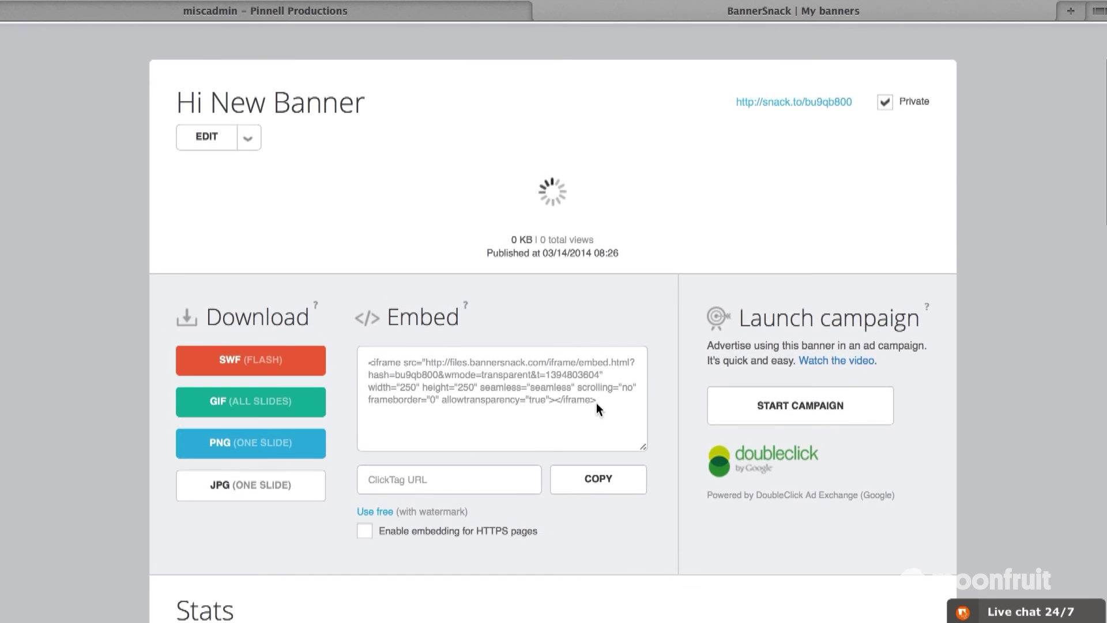
- Select the iframe embed code and accept the free watermarked version
click(597, 402)
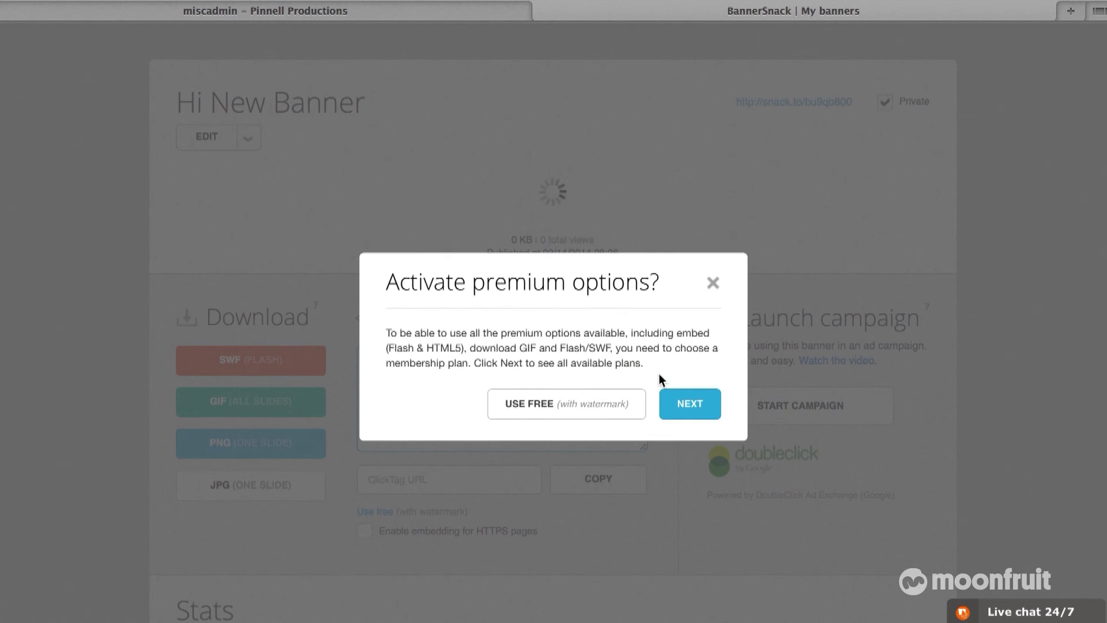
click(579, 411)
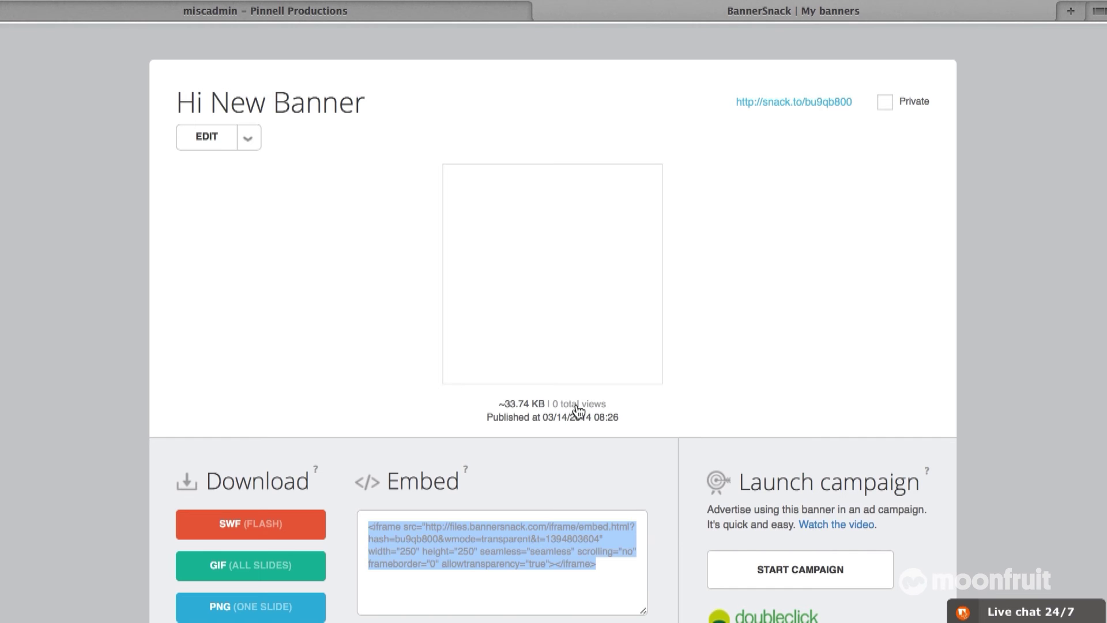
scroll(564, 563, down, 2)
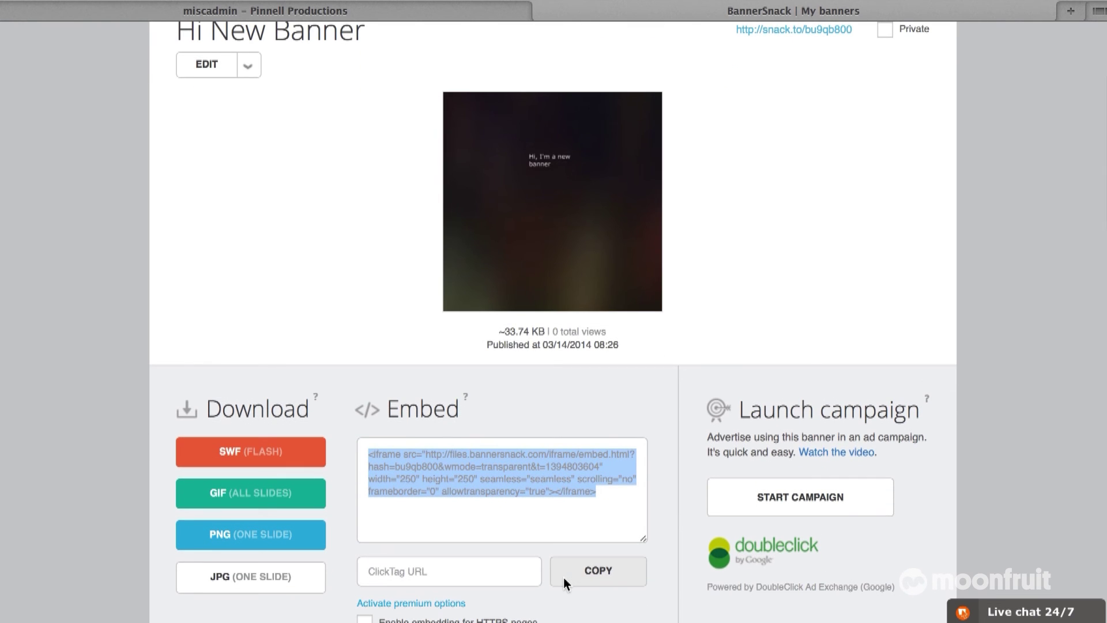
- Add an HTML snippet to the Moonfruit page with the pasted iframe code, resized to 250x250
click(244, 14)
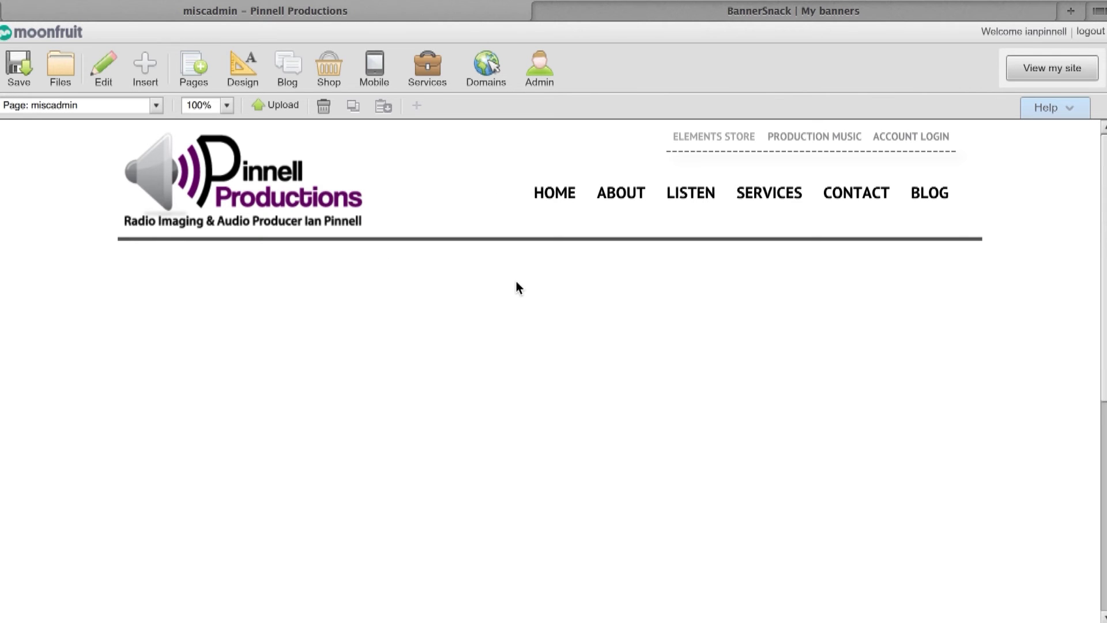
scroll(516, 287, down, 1)
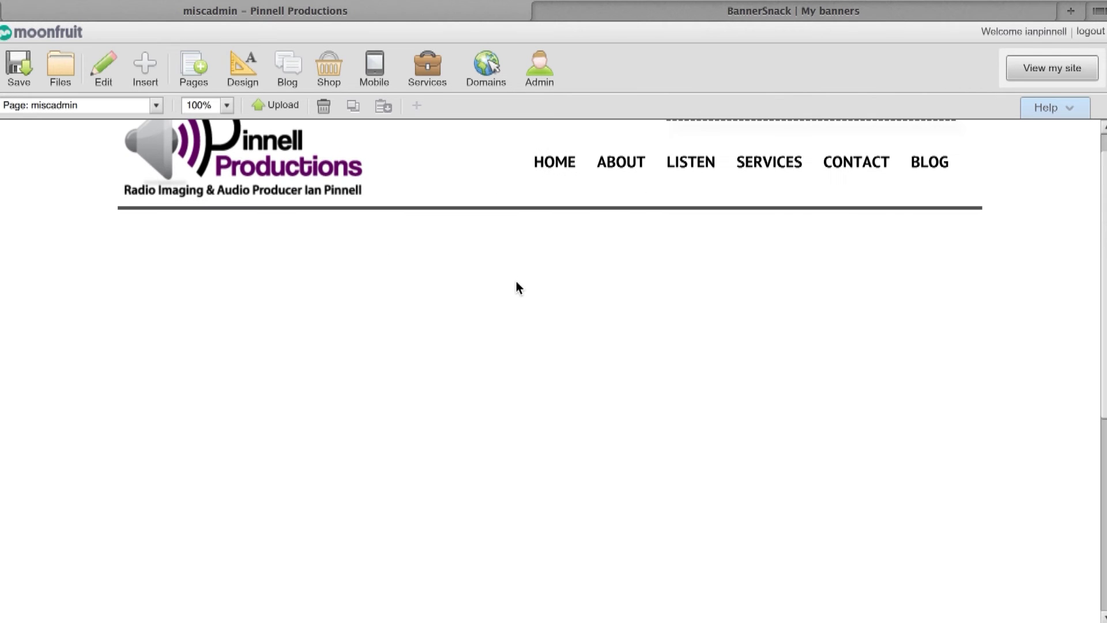
click(139, 70)
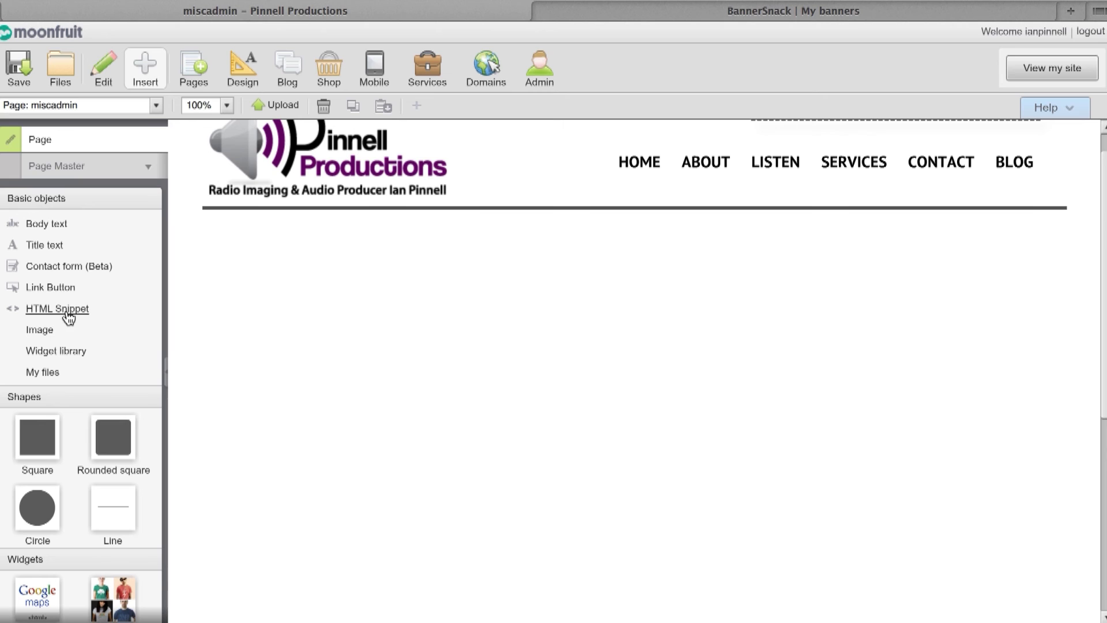
click(67, 310)
click(970, 498)
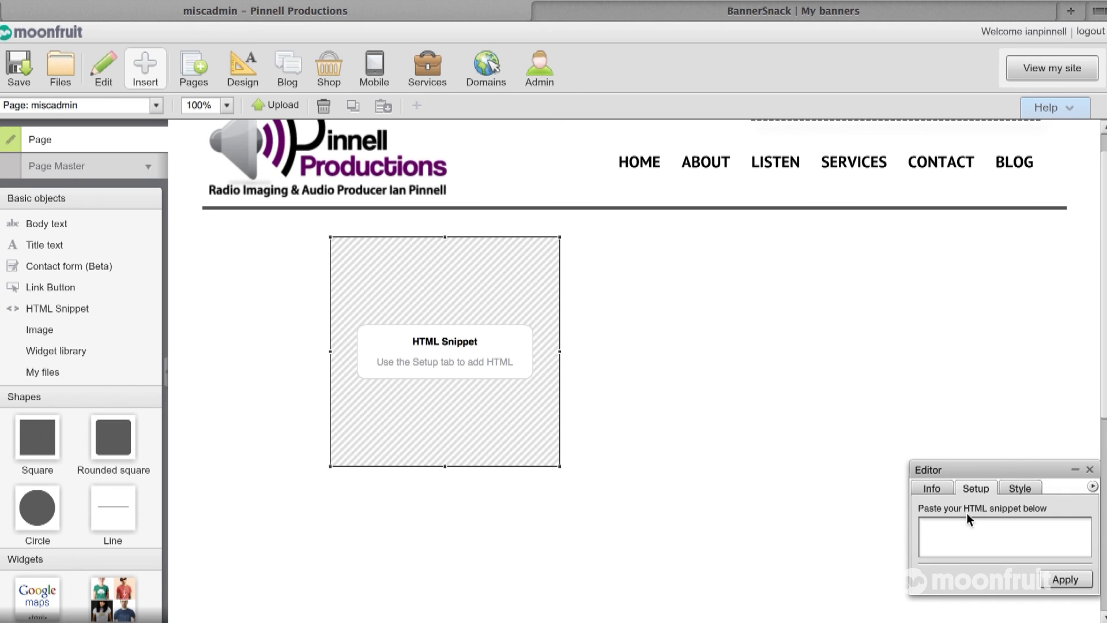
click(970, 530)
key(ctrl+v)
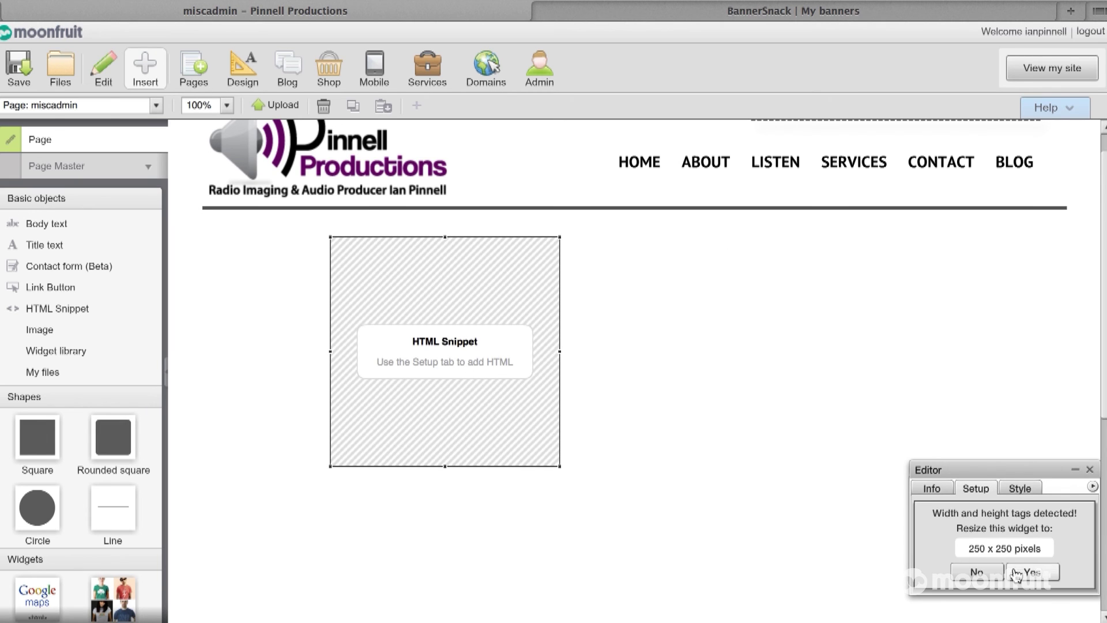
click(1044, 575)
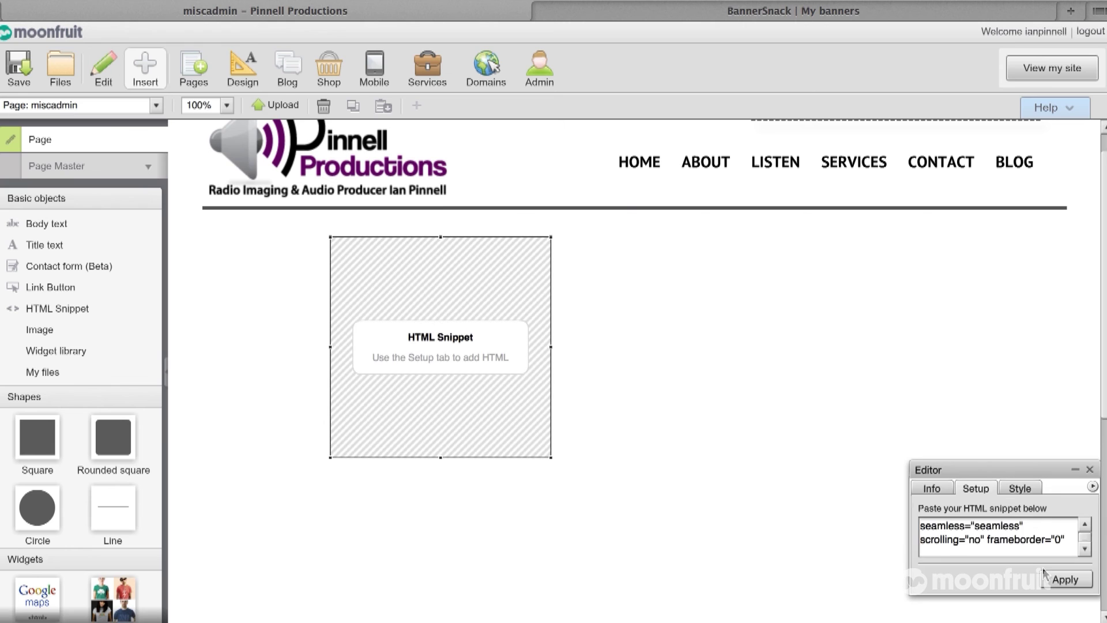
click(740, 375)
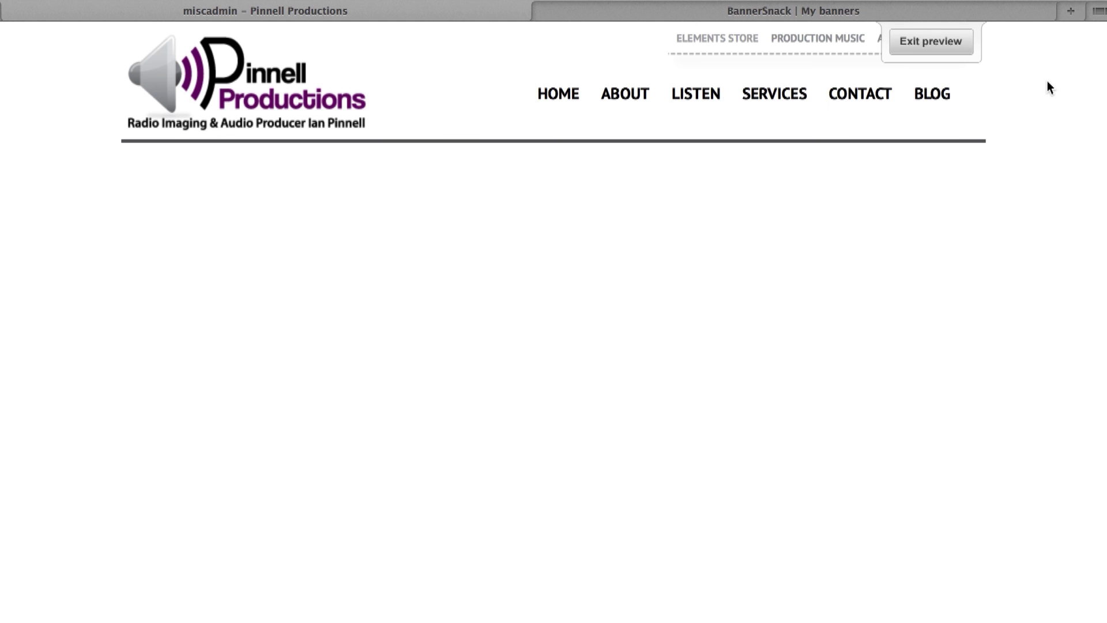
scroll(823, 333, down, 2)
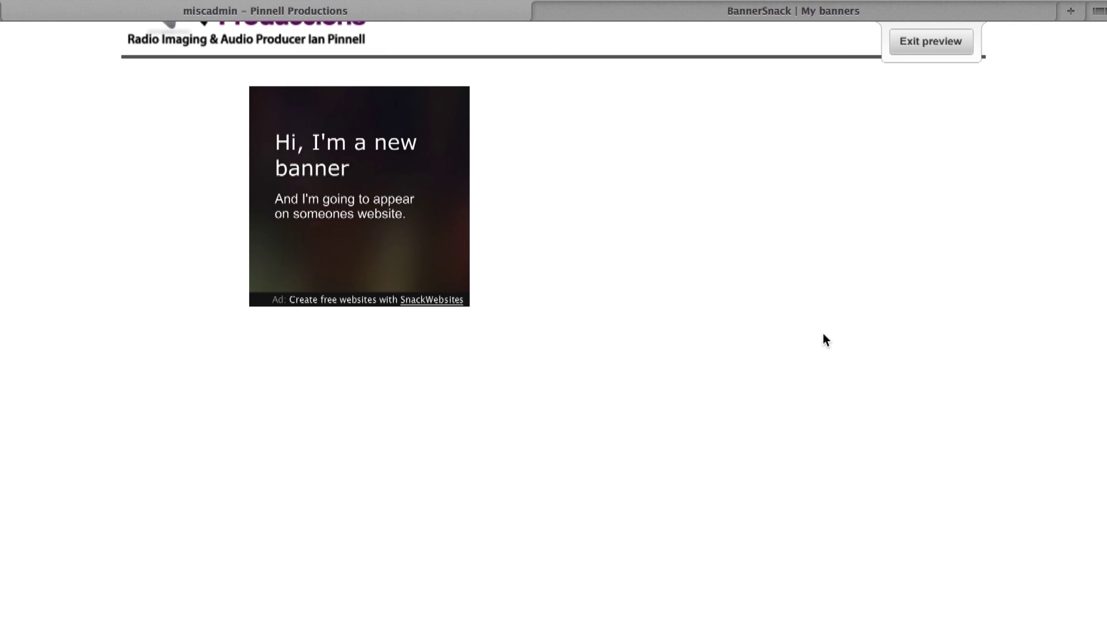